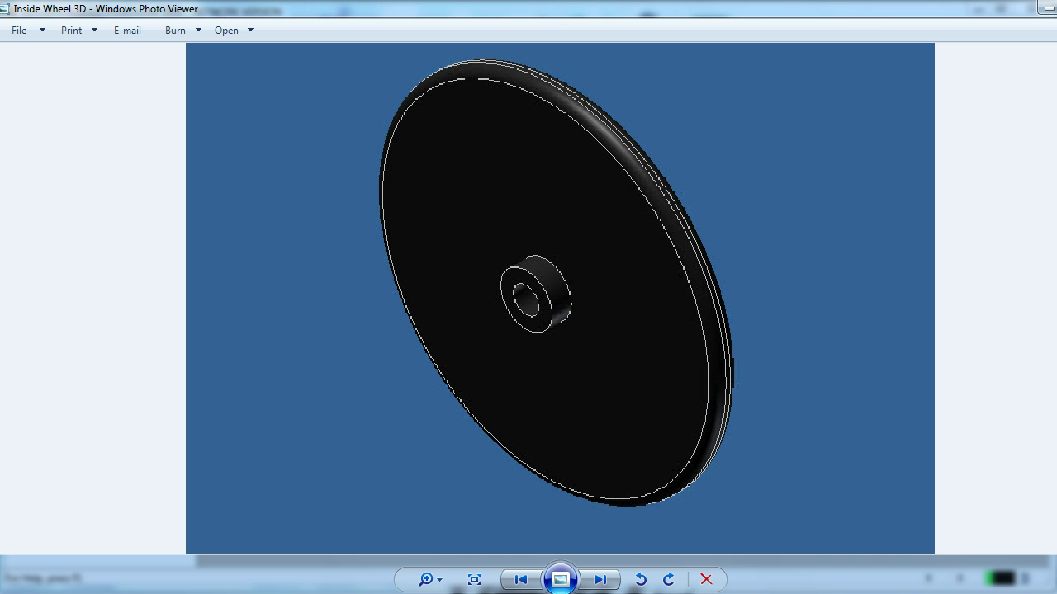
Close the reference image and create a new part from the Metric Standard (mm).ipt template
left_click(1051, 12)
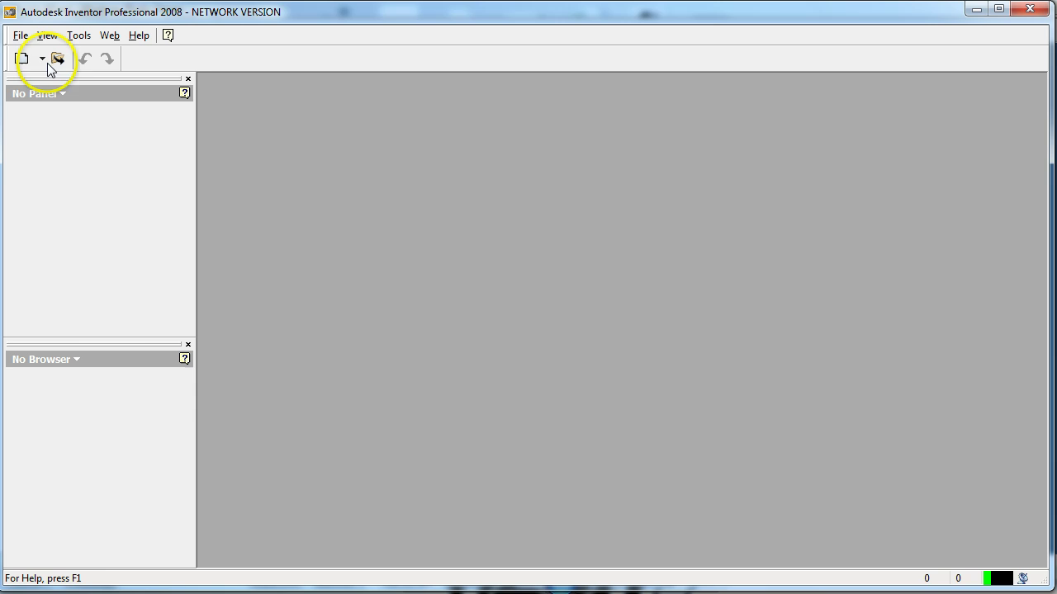
left_click(21, 60)
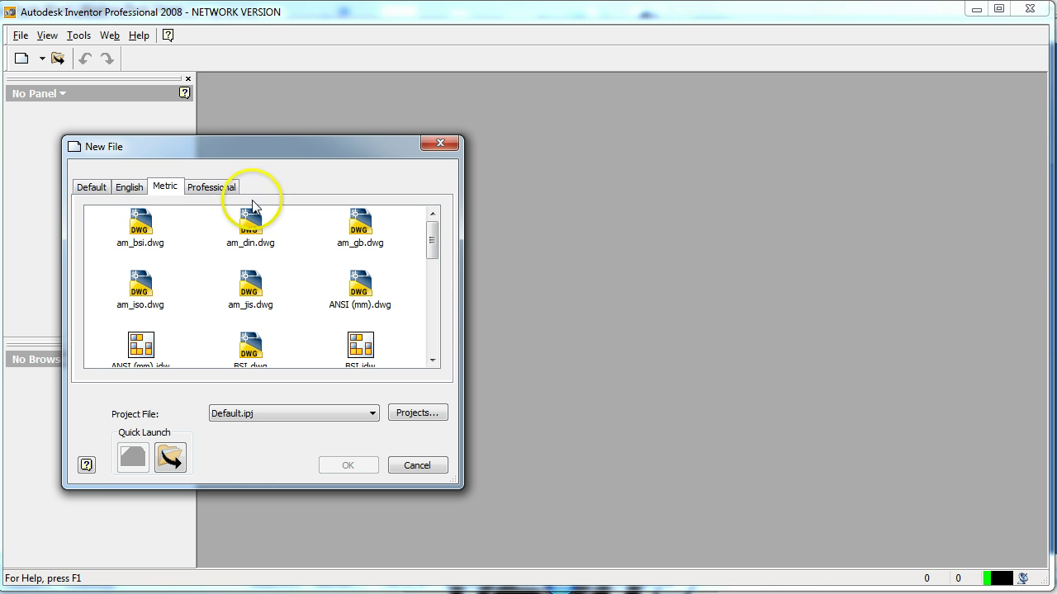
left_click_drag(433, 241, 431, 320)
left_click(360, 311)
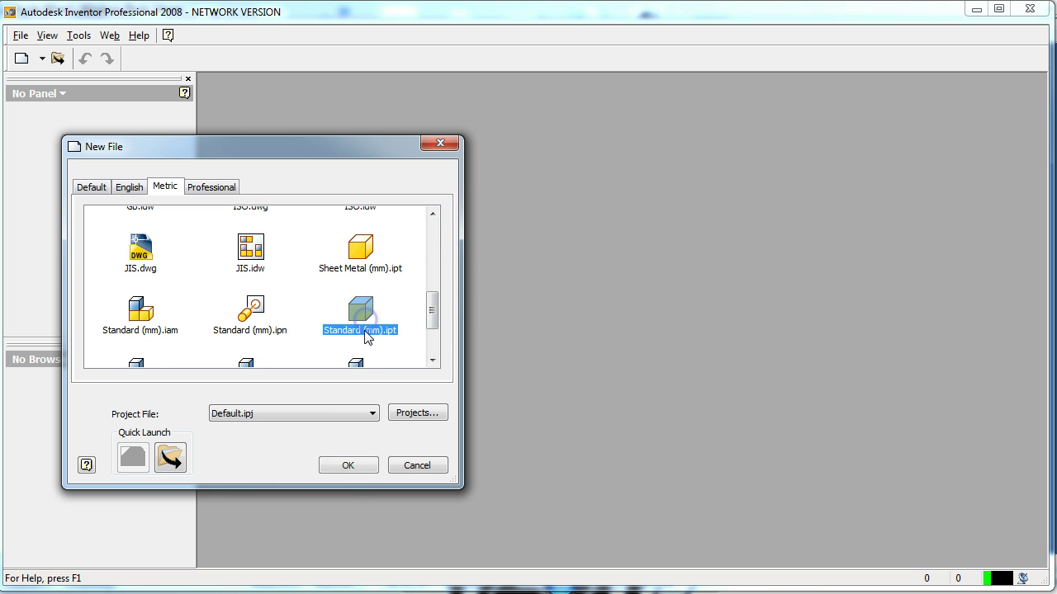
left_click(345, 464)
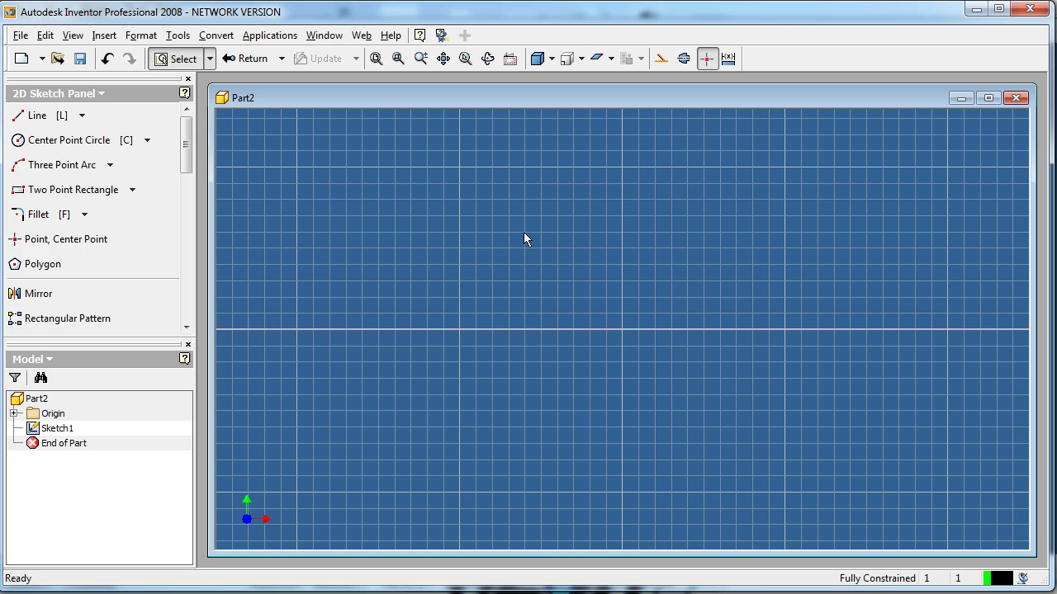
Draw a vertical centerline about 34 mm long on the left of the sketch as the wheel axis
left_click(40, 117)
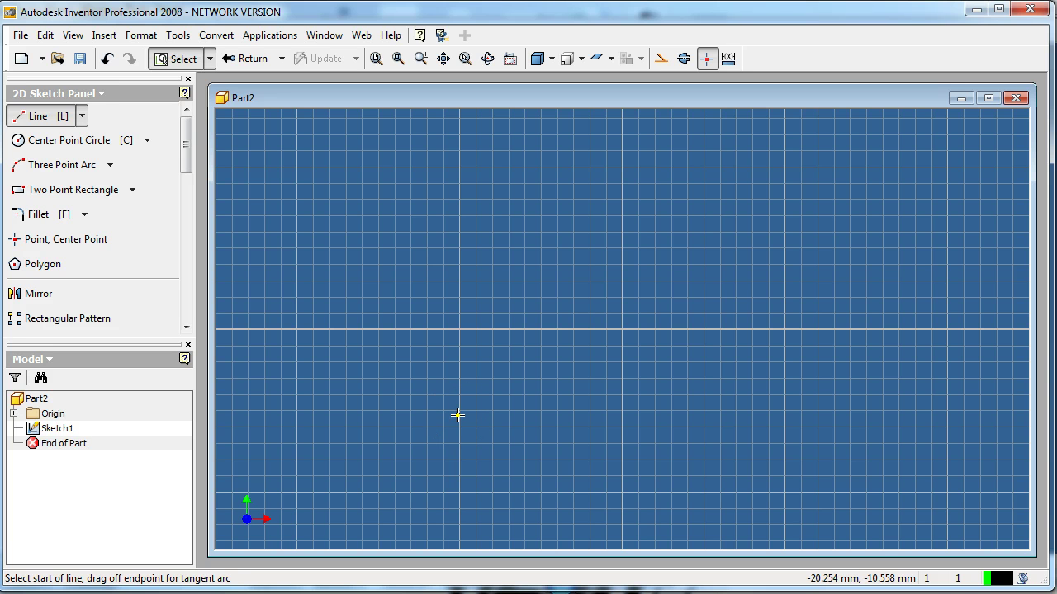
left_click(688, 61)
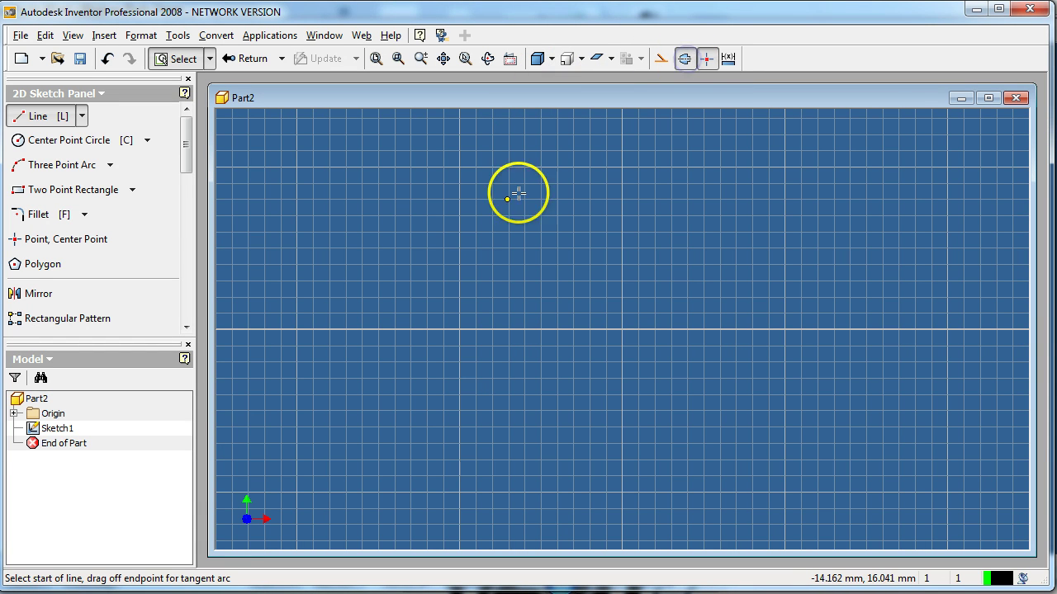
left_click(294, 197)
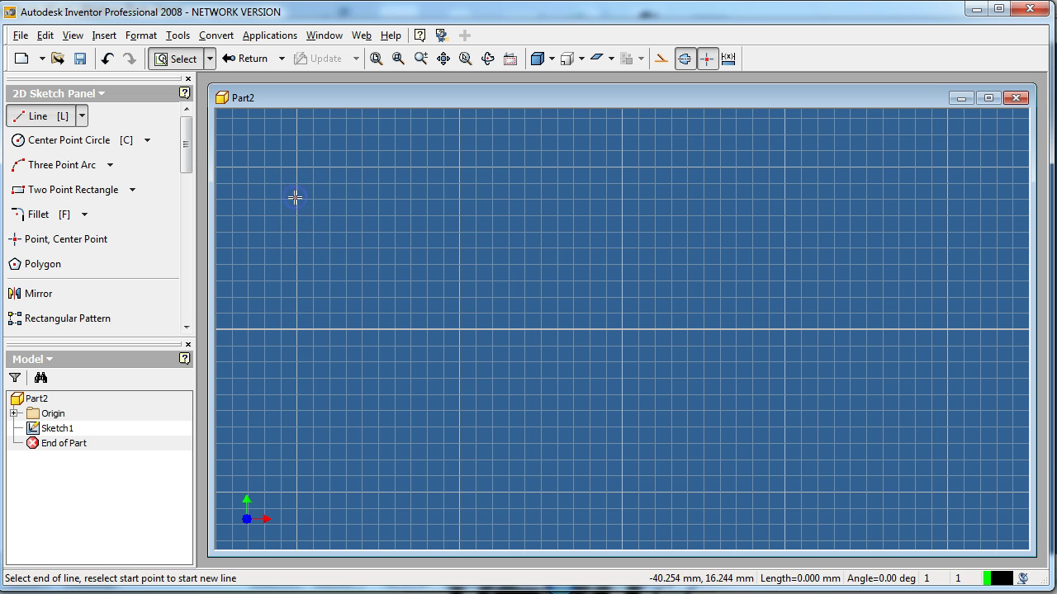
left_click(296, 486)
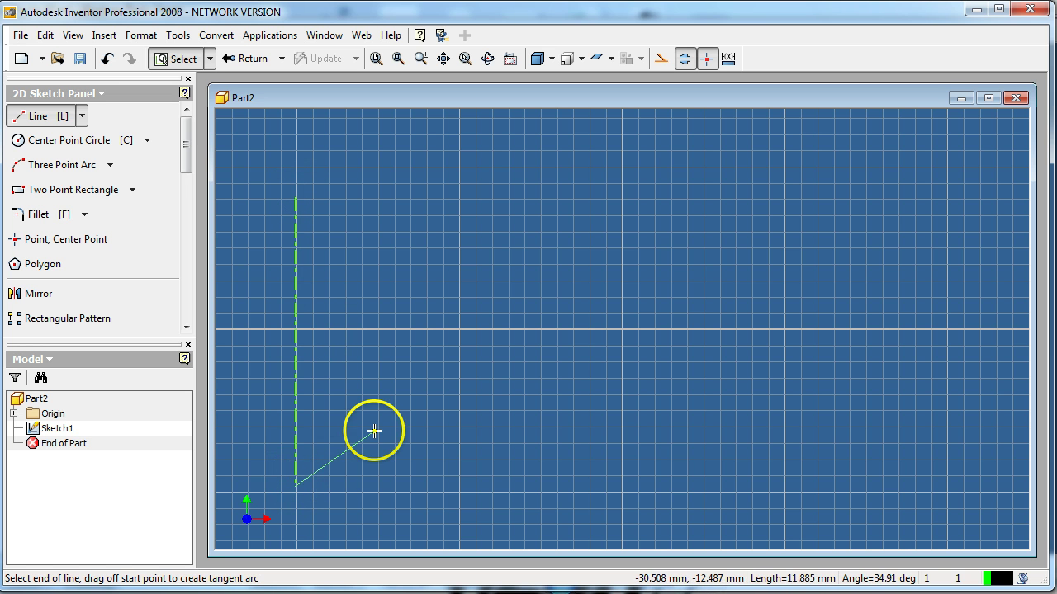
key("Escape")
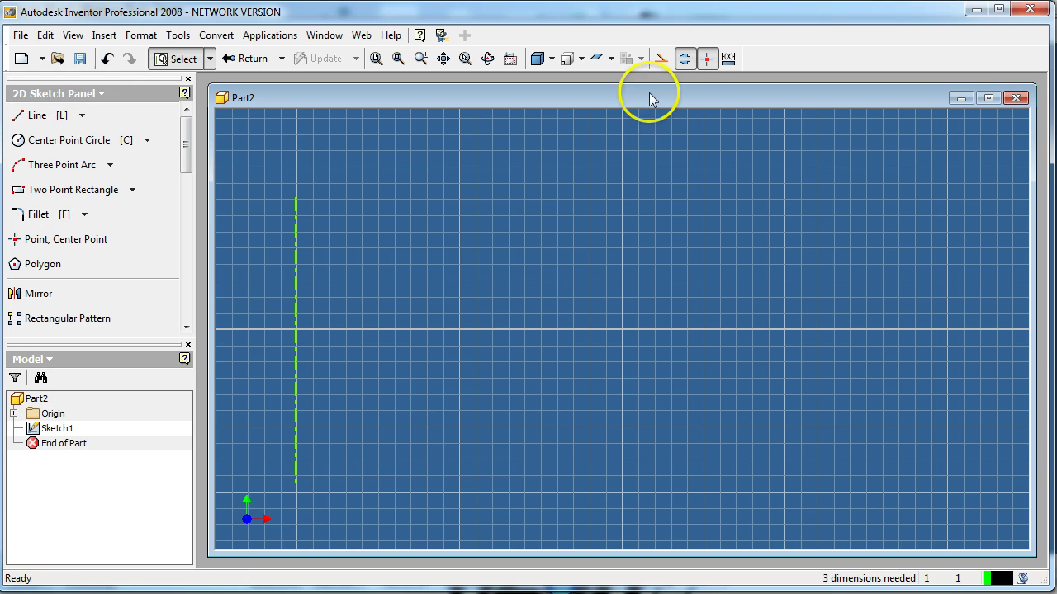
left_click(685, 60)
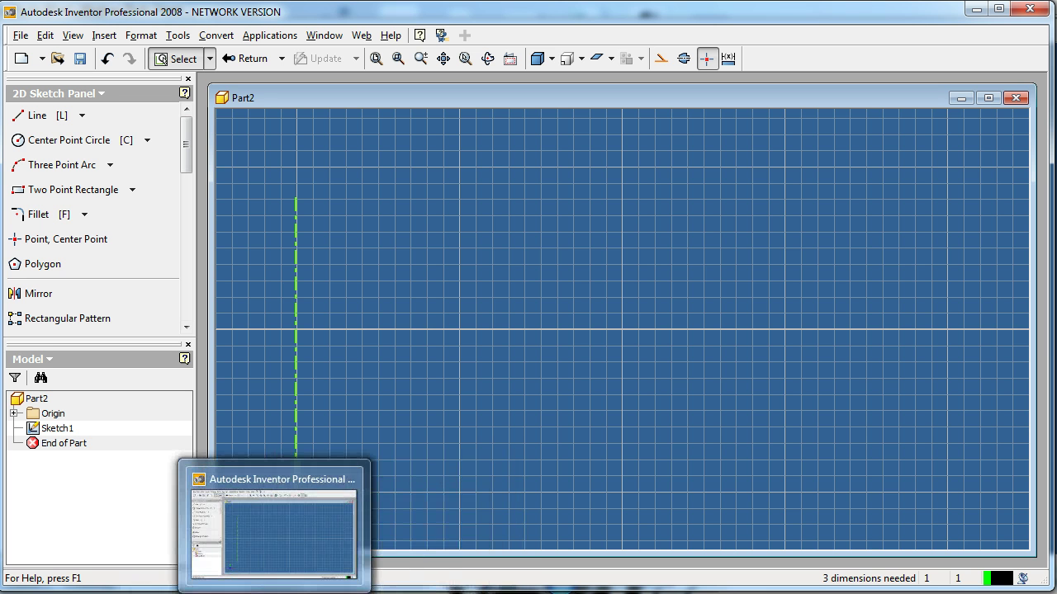
Bring up the Inside Wheel profile image with dimensions 17, 7, 2.5, 2.25, Ø3 and 1.5
left_click(406, 512)
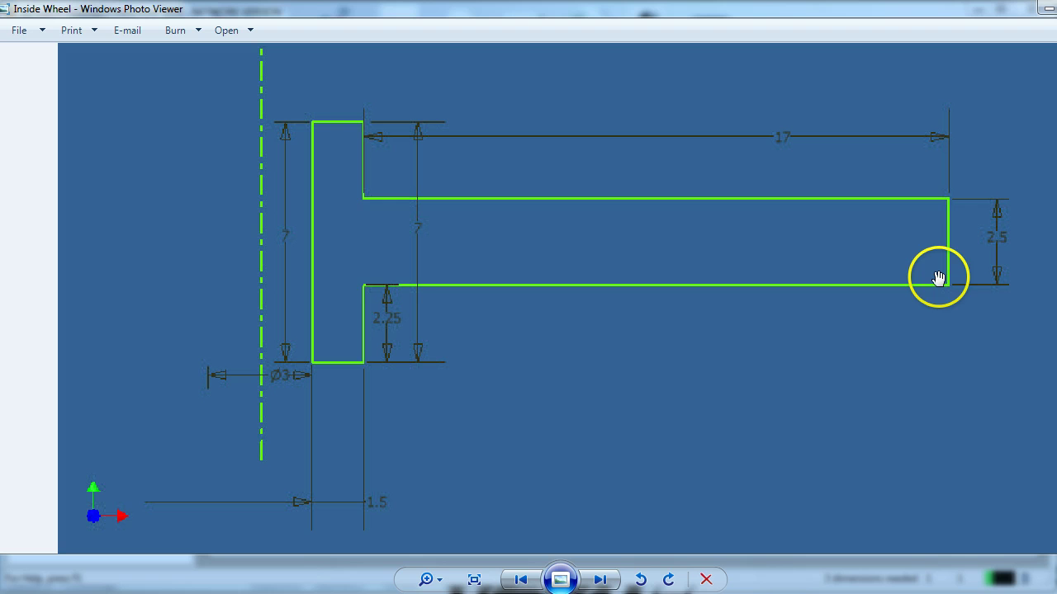
Draw a short horizontal line from the centerline with a short vertical line at its right end
left_click(1047, 7)
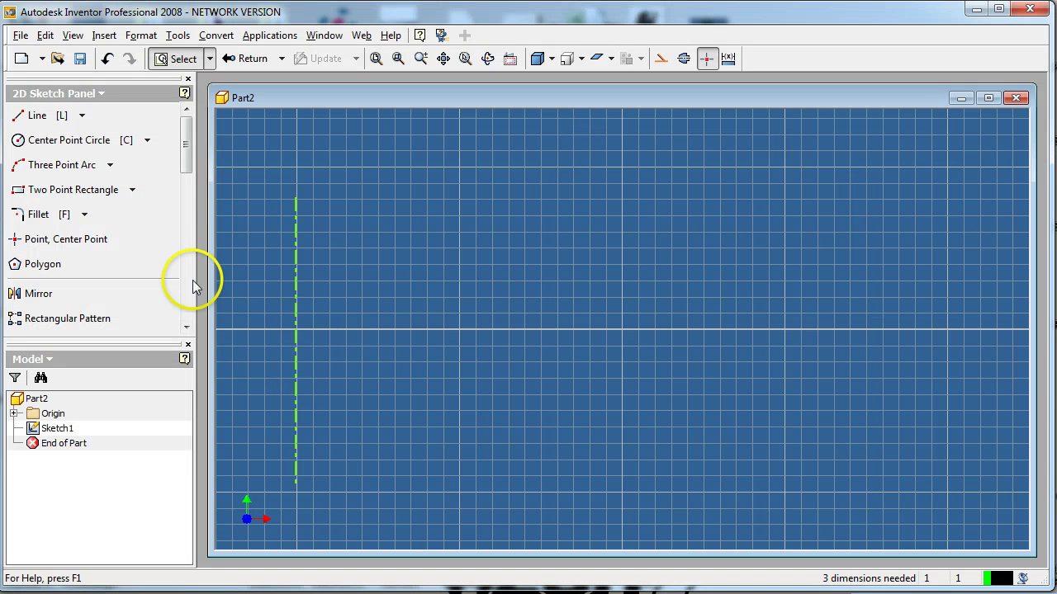
left_click(35, 115)
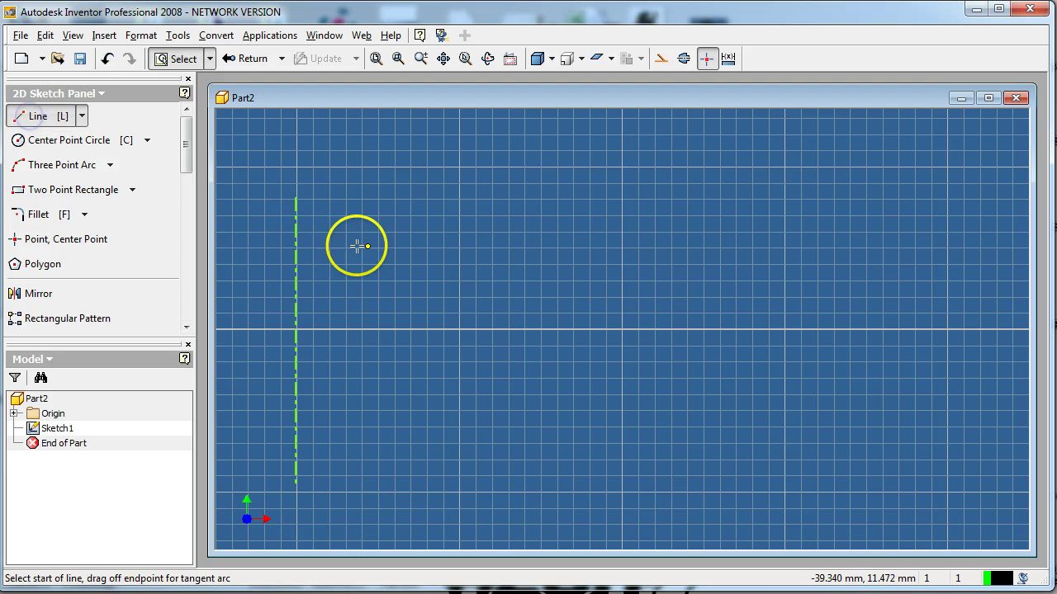
left_click(296, 453)
left_click(338, 453)
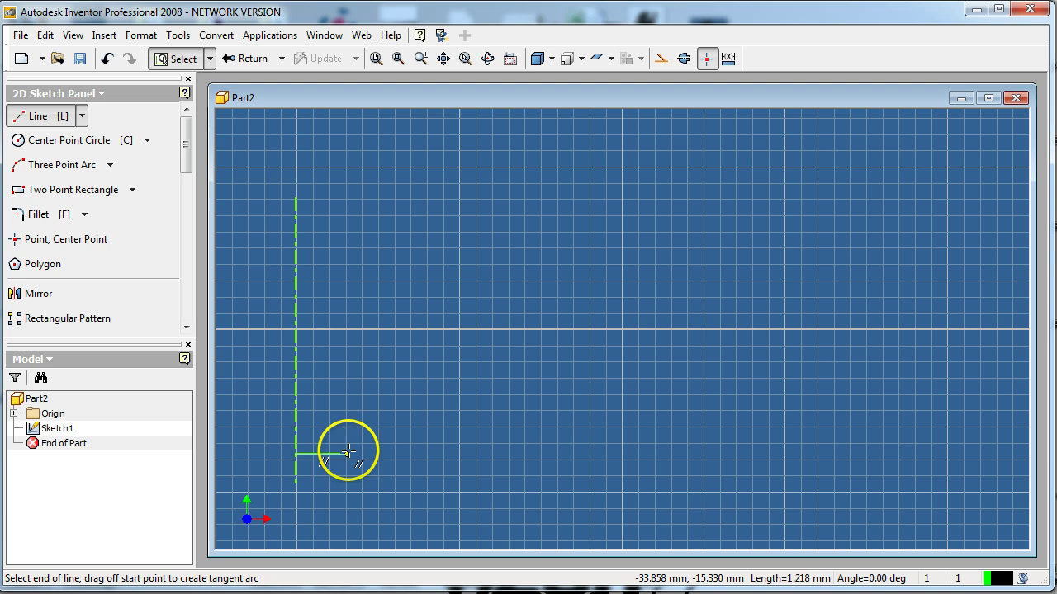
mouse_move(356, 458)
left_mouse_down()
mouse_move(341, 454)
mouse_move(376, 454)
left_mouse_up()
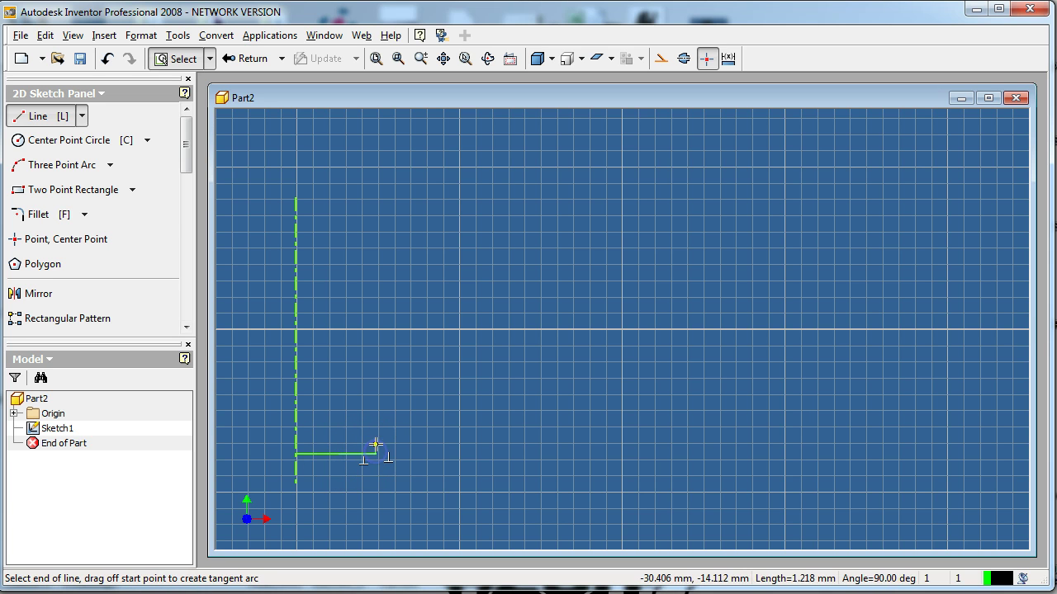
left_click(377, 452)
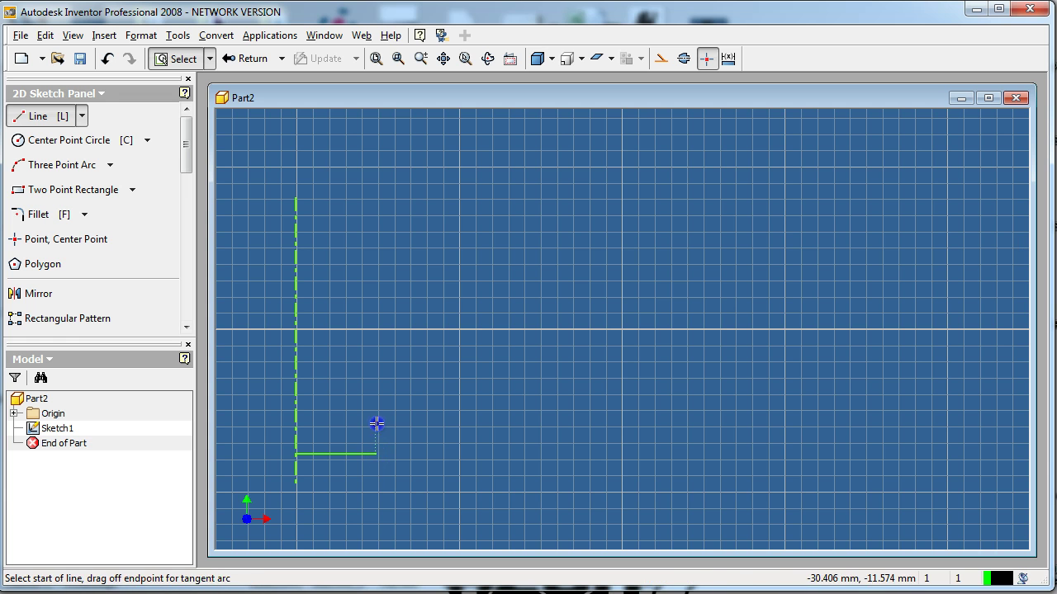
left_click(375, 424)
left_click(376, 454)
left_click(374, 454)
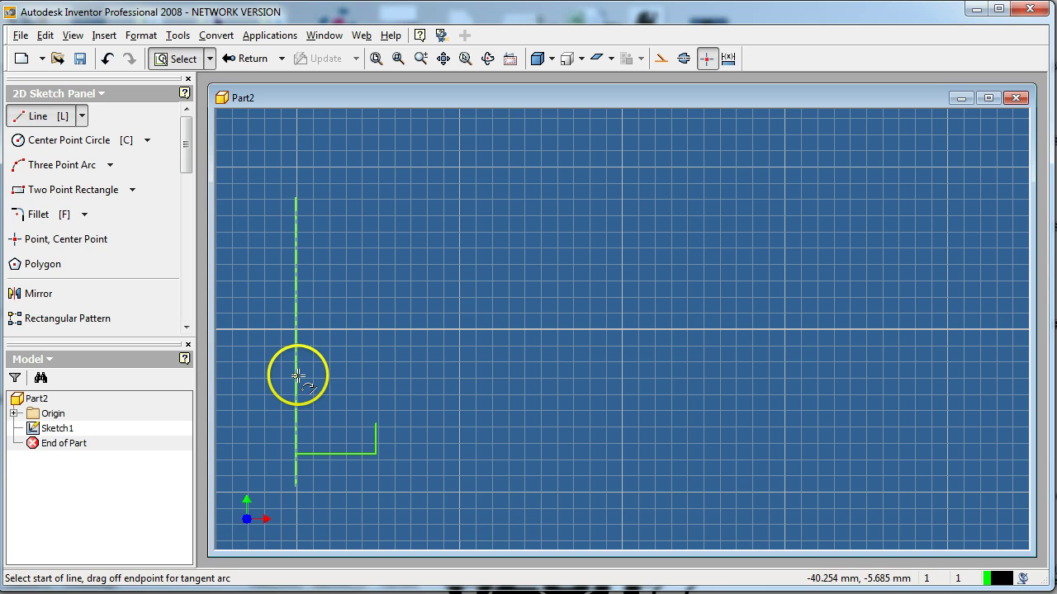
Dimension the bottom horizontal line to 1.5 mm
key("d")
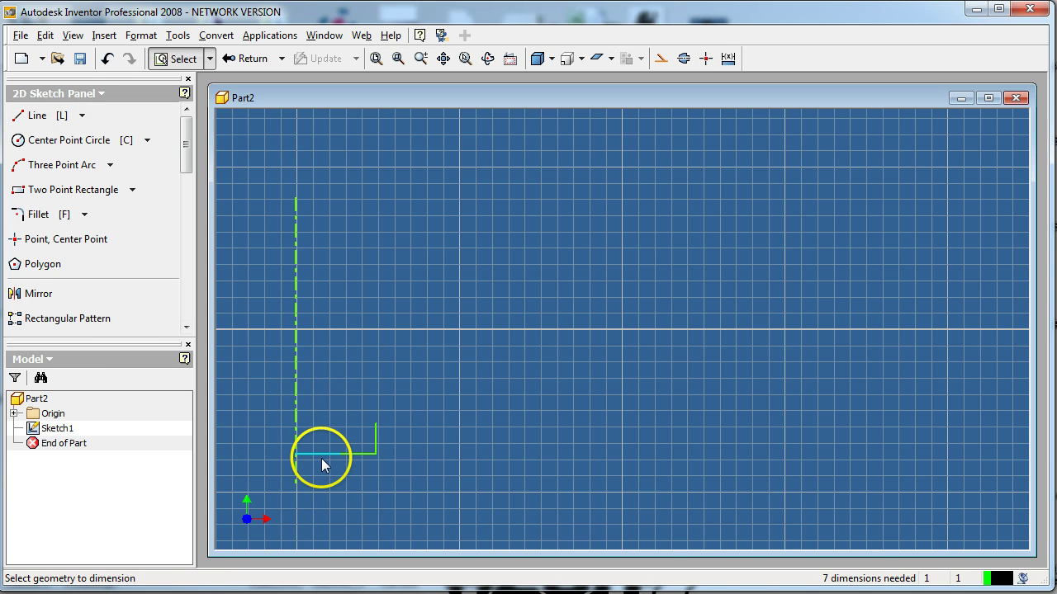
left_click(322, 459)
left_click(323, 476)
type("1.")
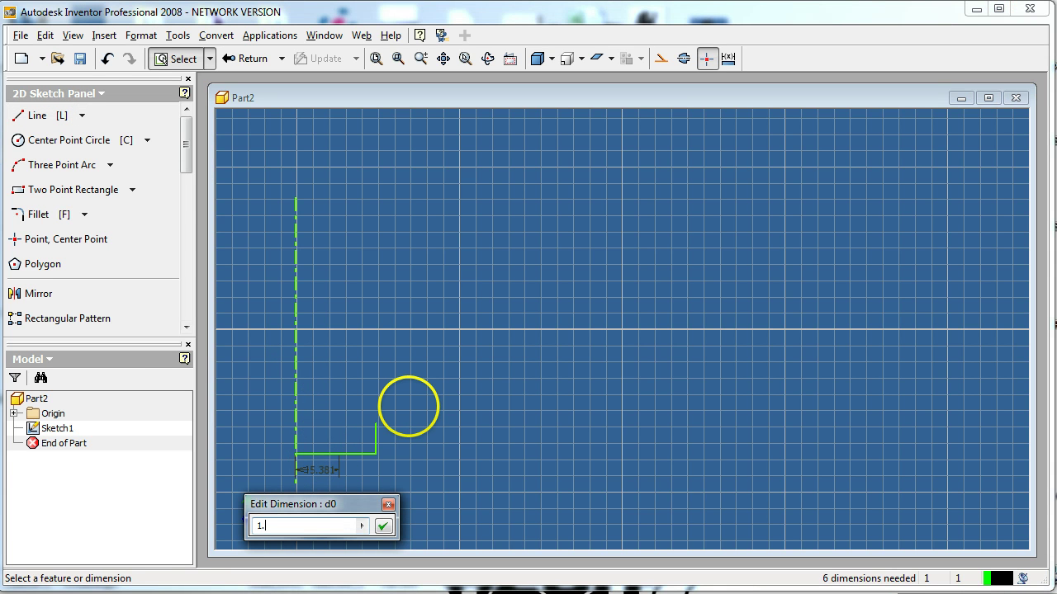
type("5")
key("Return")
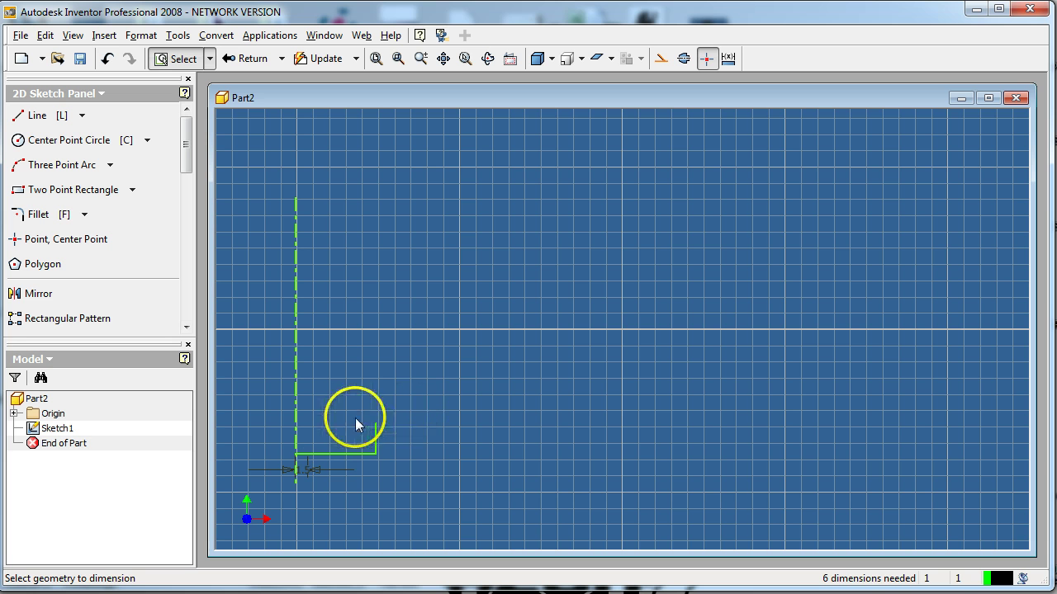
left_click(337, 453)
left_click(344, 473)
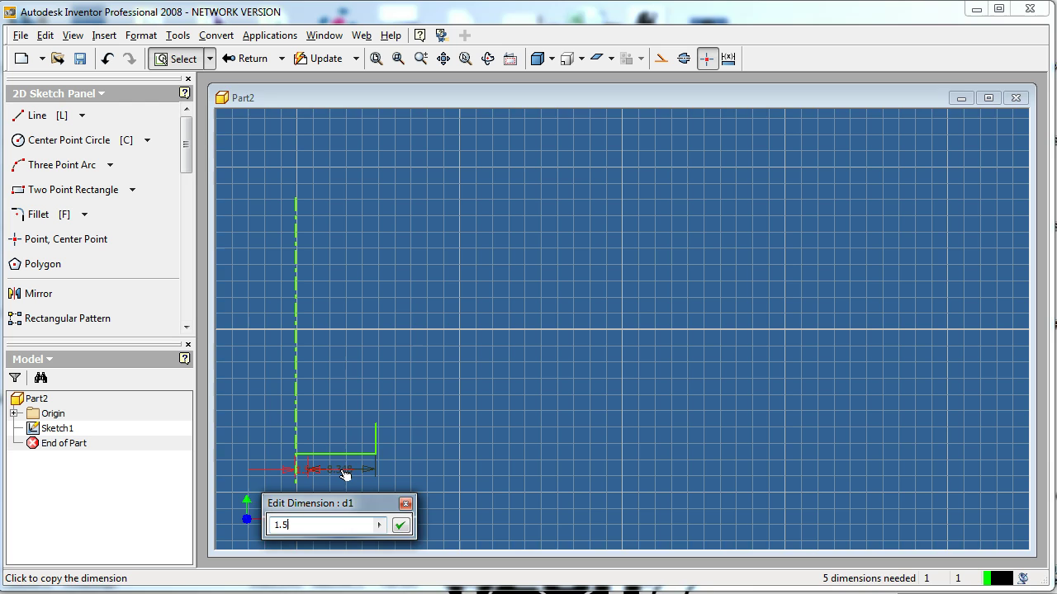
type("1.5")
key("Return")
scroll(277, 478, "up", 5)
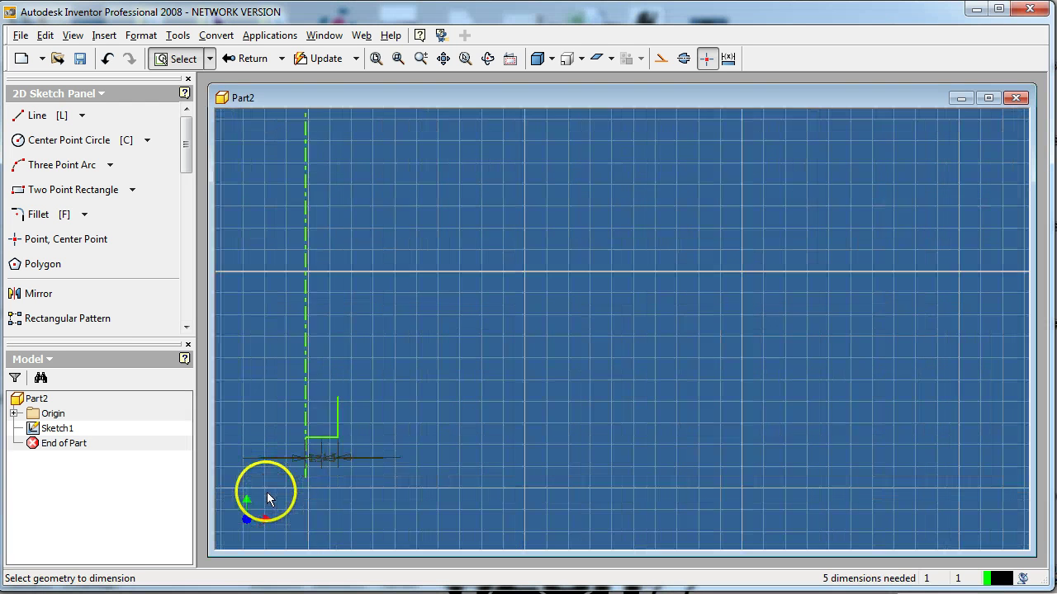
scroll(338, 461, "up", 1)
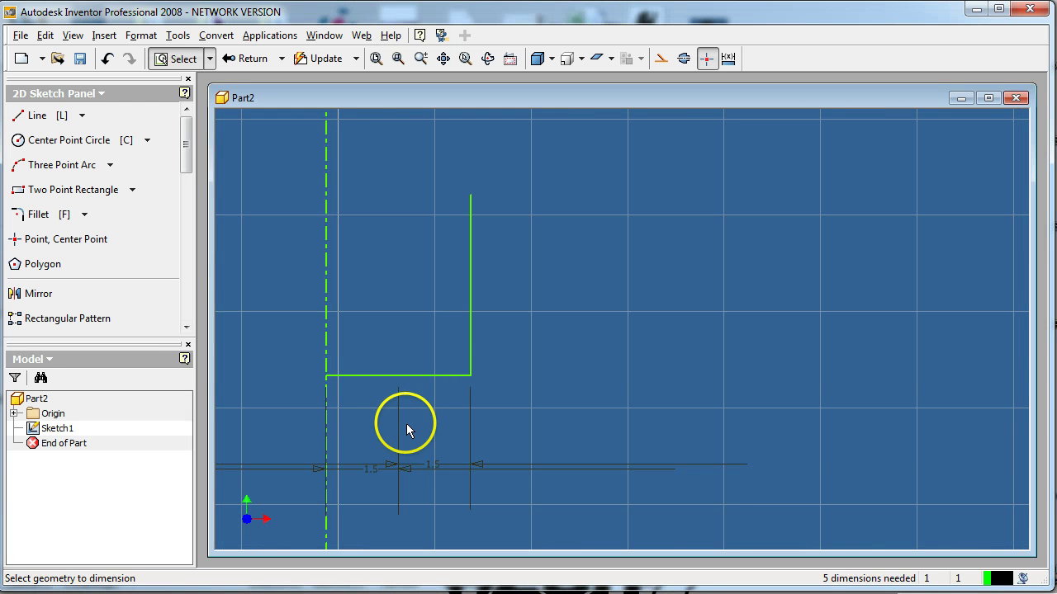
key("Escape")
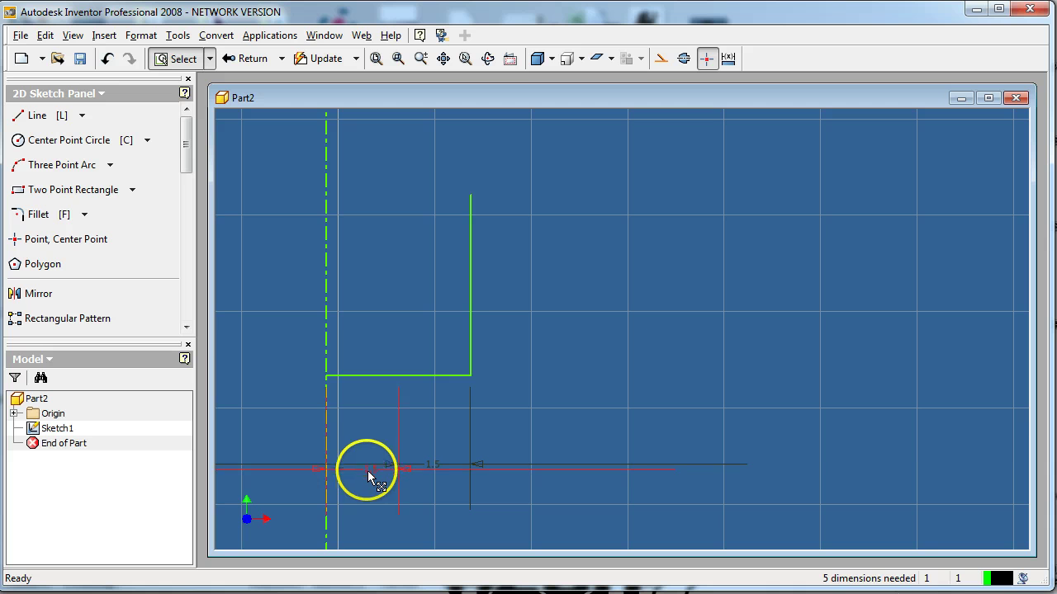
Delete the unwanted extra dimension and the short horizontal line at the axis
left_click(368, 471)
key("Delete")
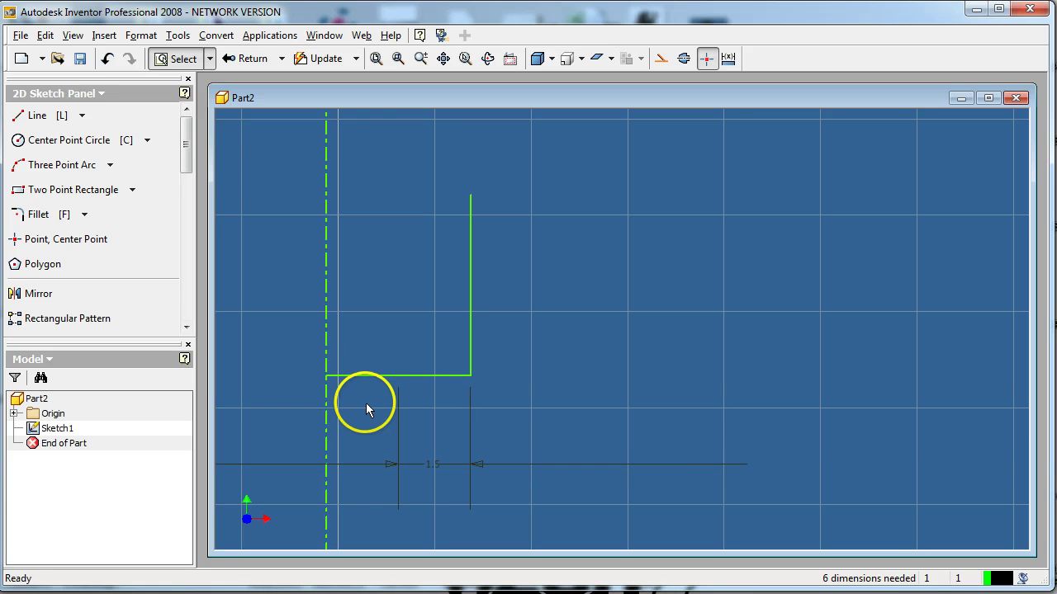
left_click(357, 377)
key("Delete")
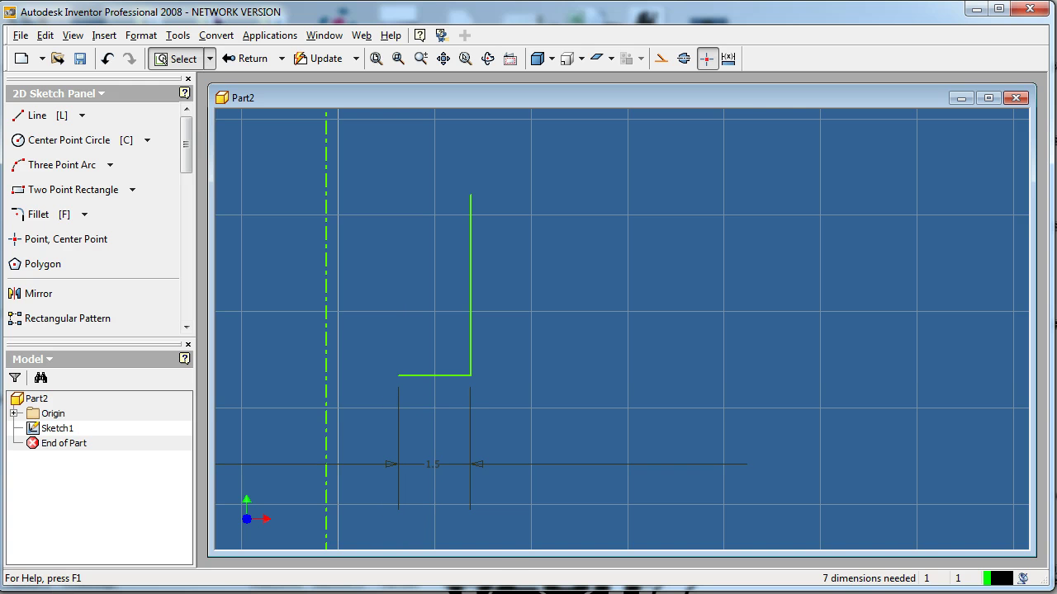
Check the Inside Wheel reference, then add a Ø3 axle-hole diameter dimension across the centerline
left_click(396, 556)
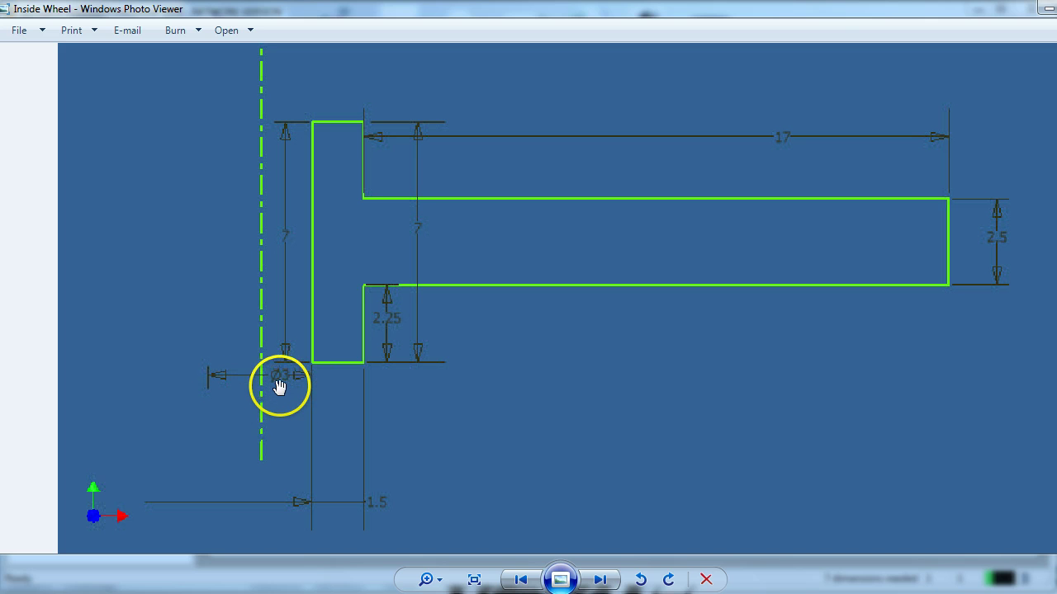
left_click(1046, 11)
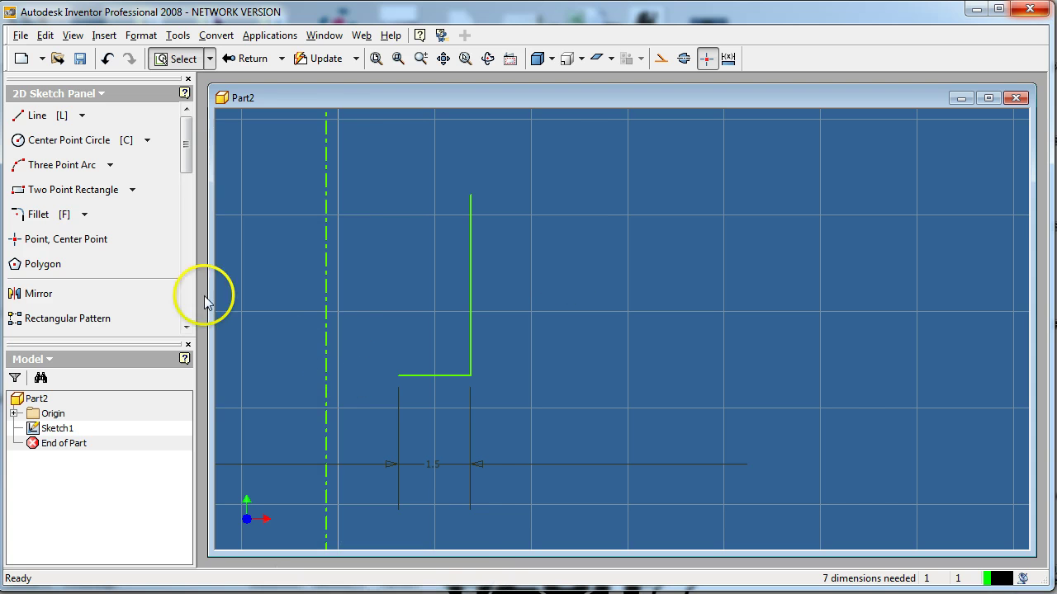
key("d")
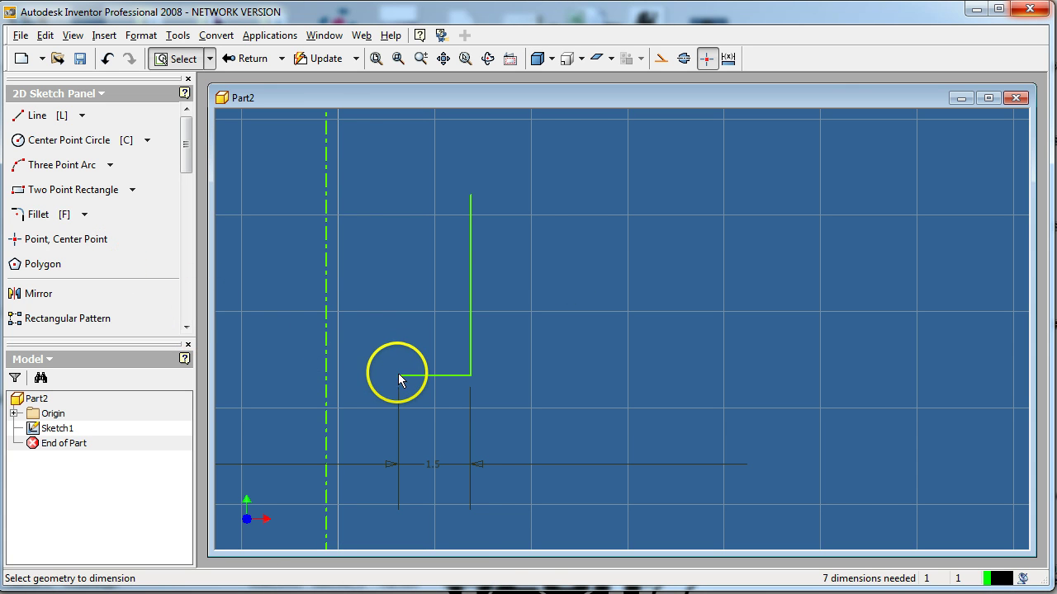
left_click(399, 376)
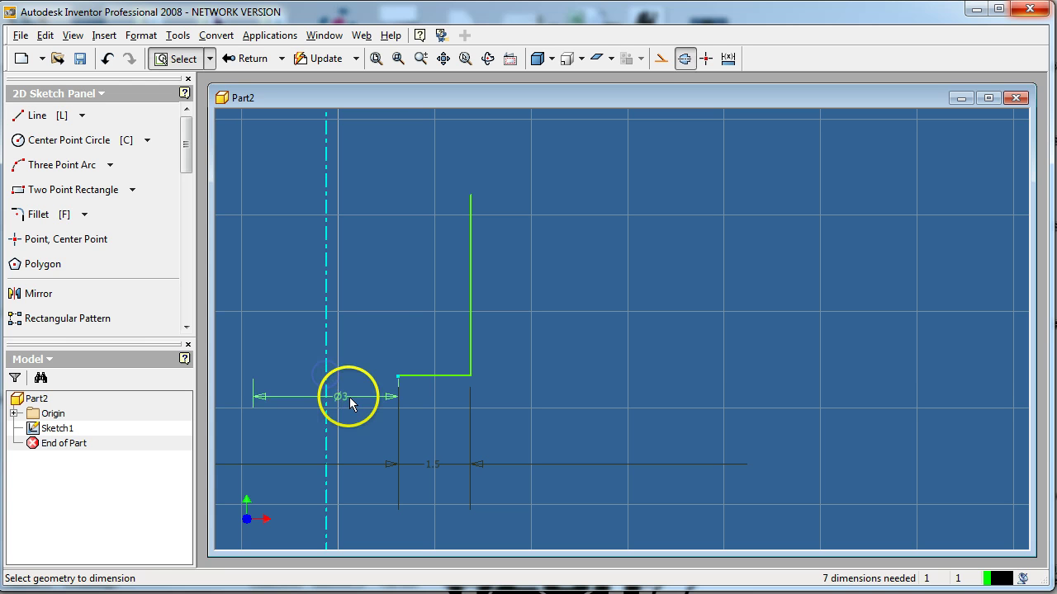
left_click(347, 387)
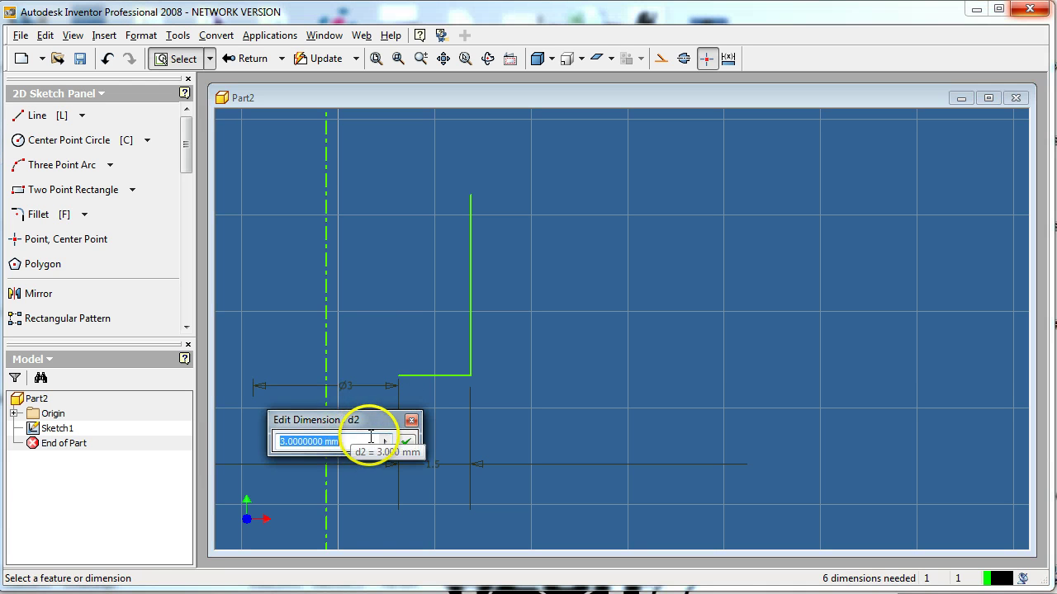
left_click(405, 441)
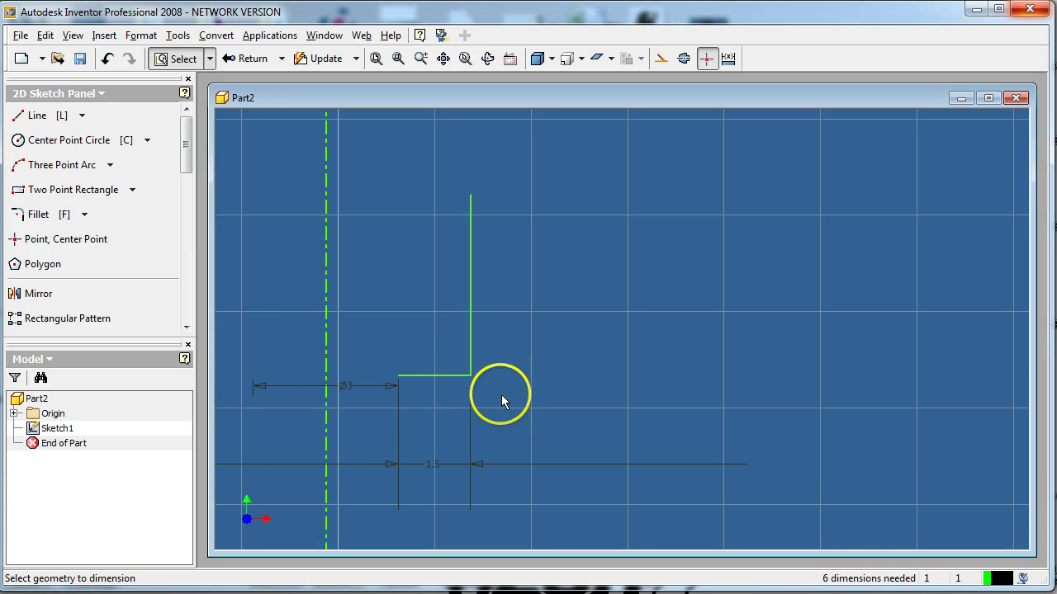
Set the vertical line's length to 2.25 mm
left_click(473, 301)
left_click(516, 304)
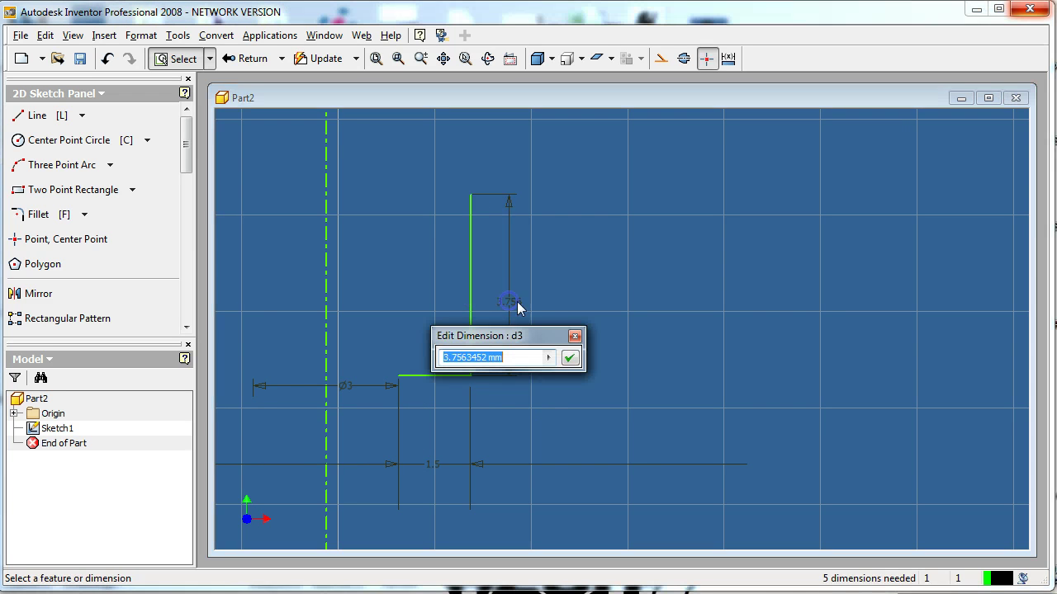
type("2.")
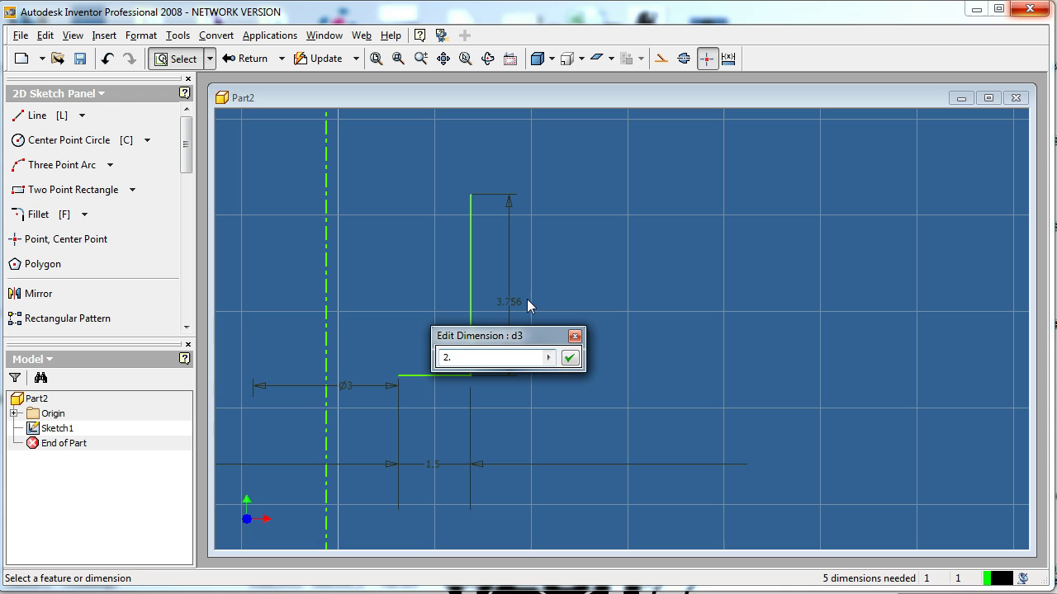
type("25")
key("Return")
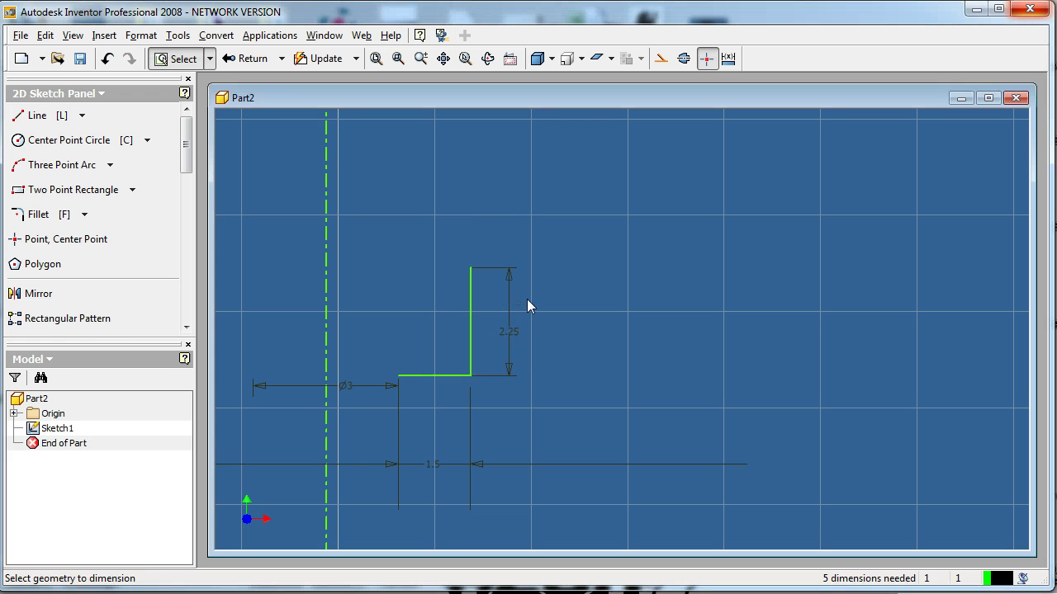
Draw the rim arm: a long horizontal line right, a vertical rise, and a line back left
left_click(37, 116)
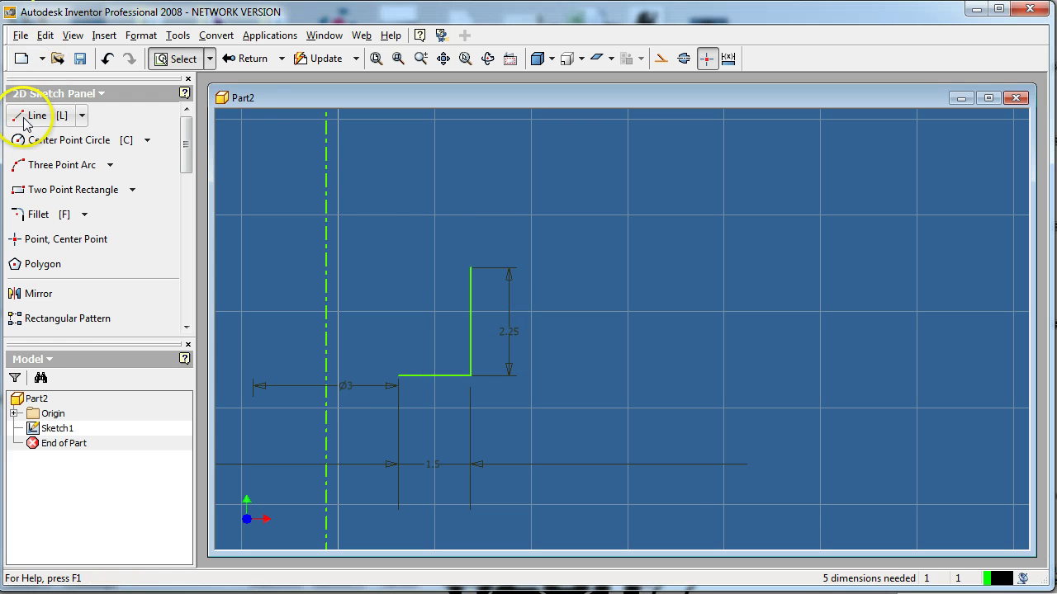
left_click(469, 267)
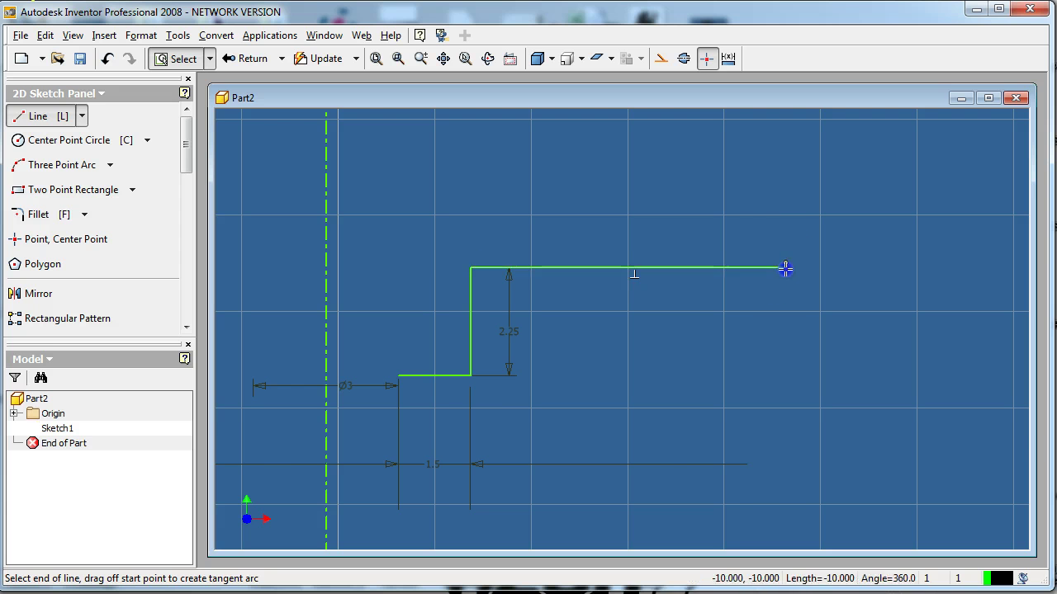
left_click(785, 267)
left_click(786, 174)
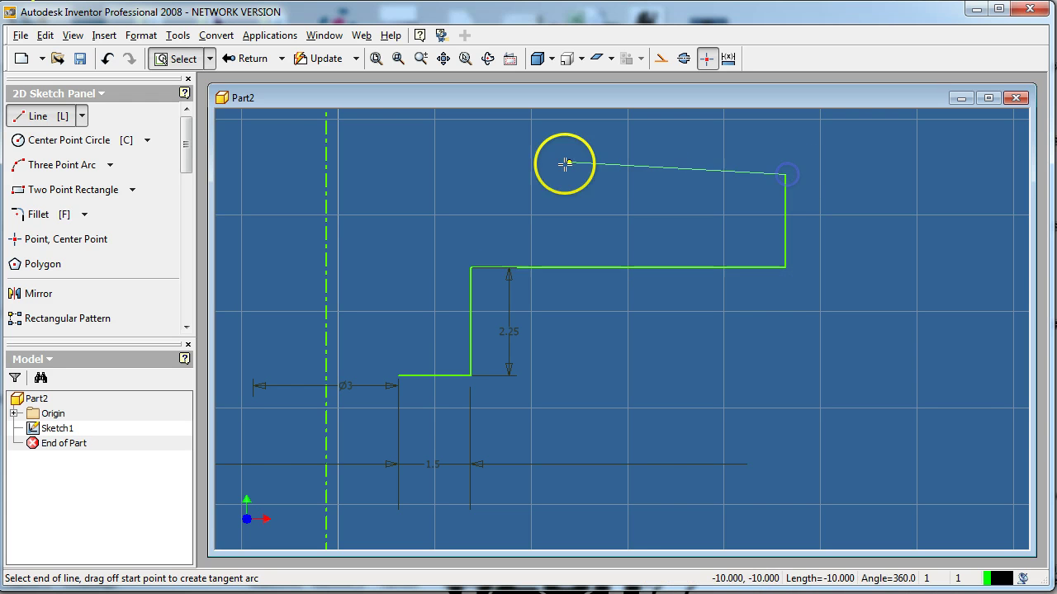
left_click(469, 173)
Continue the outline up the hub step and close it on the bottom line's end
scroll(473, 181, "up", 3)
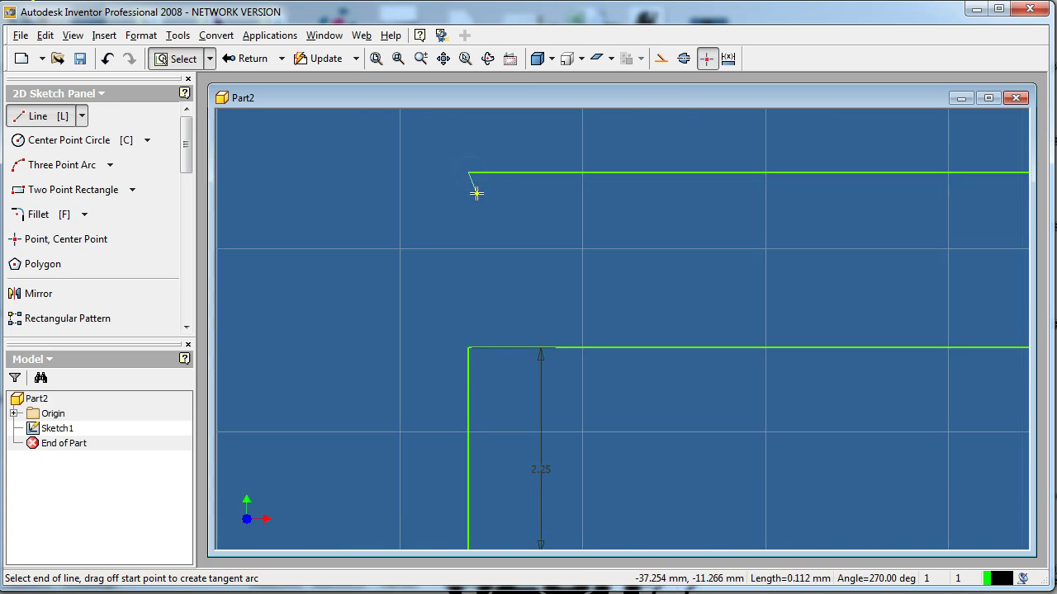
scroll(477, 194, "down", 5)
scroll(479, 165, "up", 3)
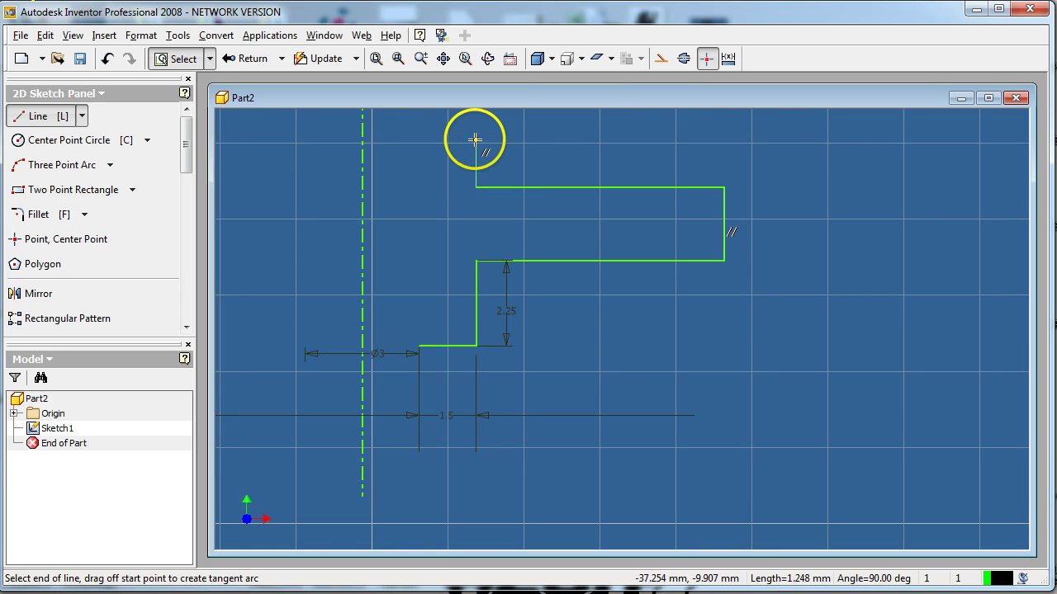
left_click(476, 140)
left_click(420, 140)
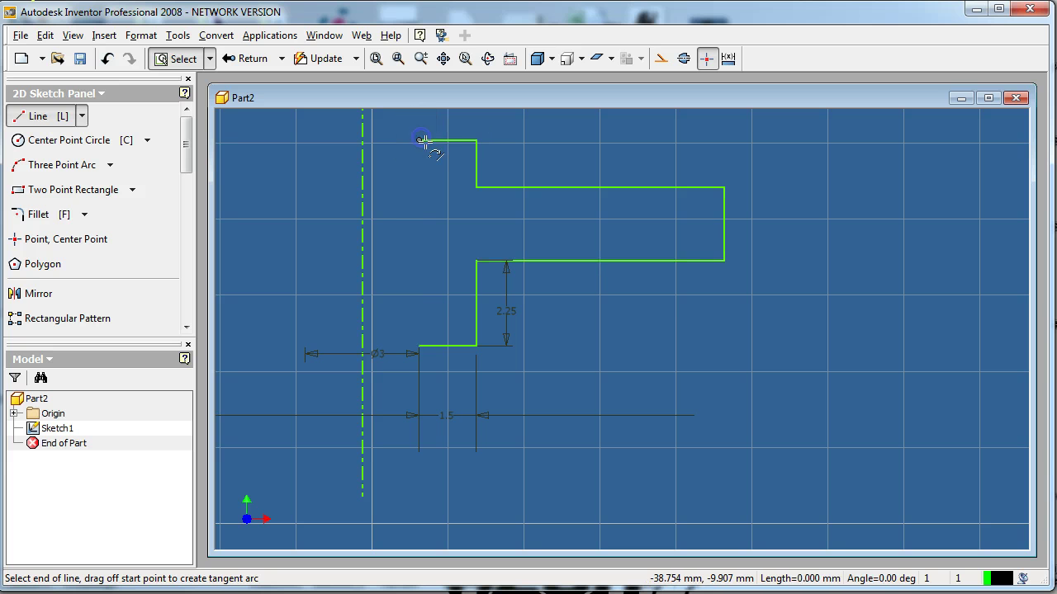
left_click(419, 344)
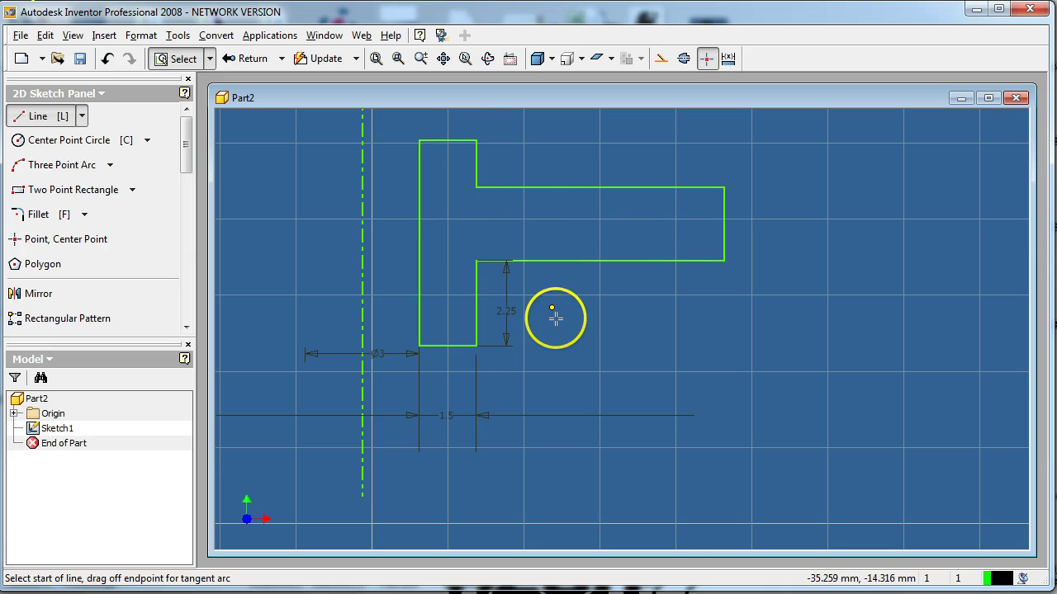
scroll(573, 422, "up", 1)
scroll(581, 418, "down", 2)
scroll(637, 170, "up", 2)
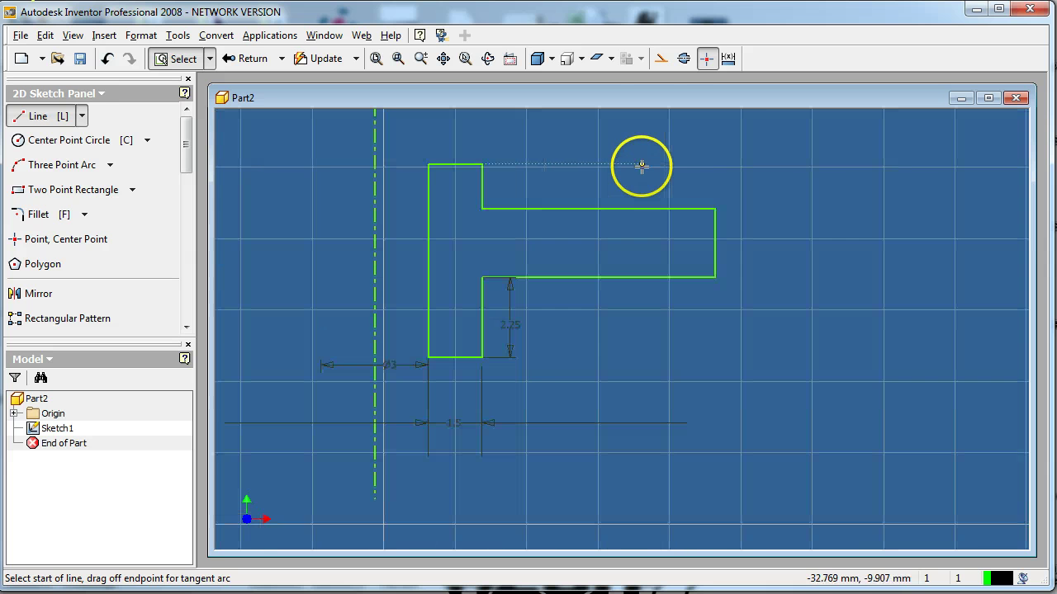
scroll(641, 166, "up", 1)
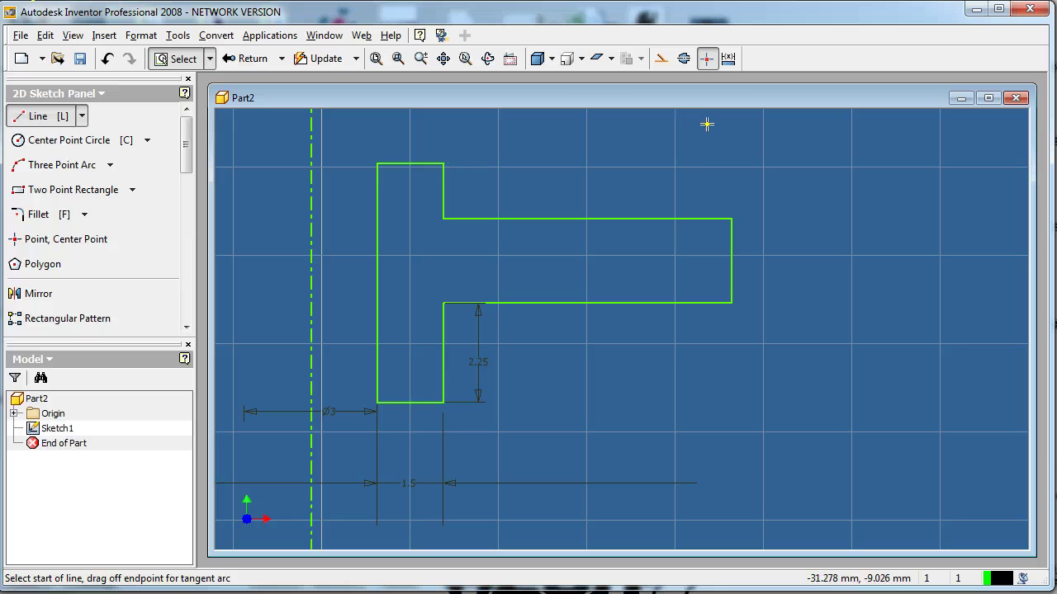
Dimension the lower long rim arm line to 17 mm
key("d")
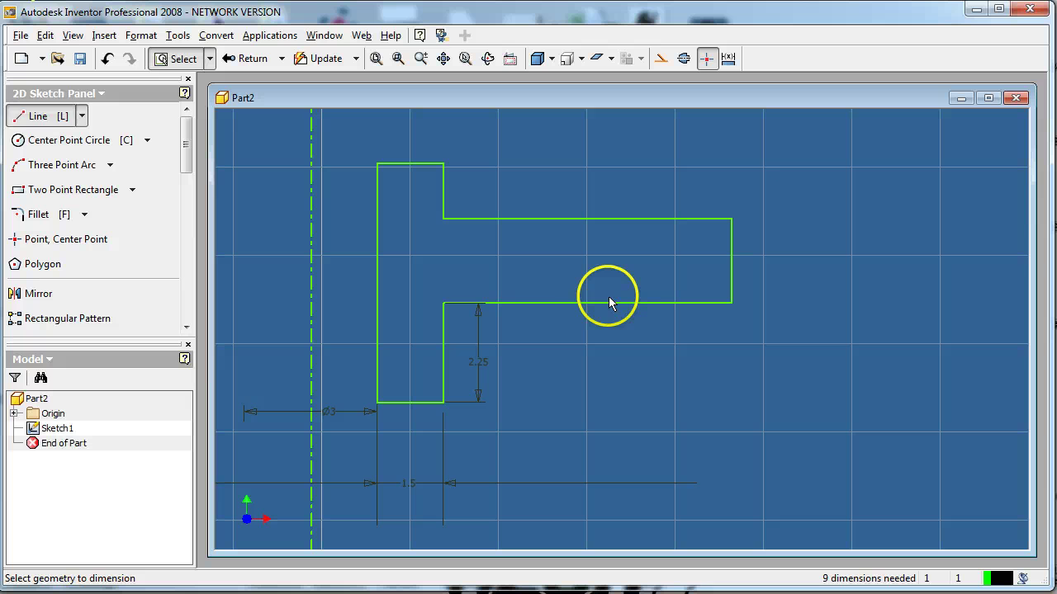
left_click(593, 305)
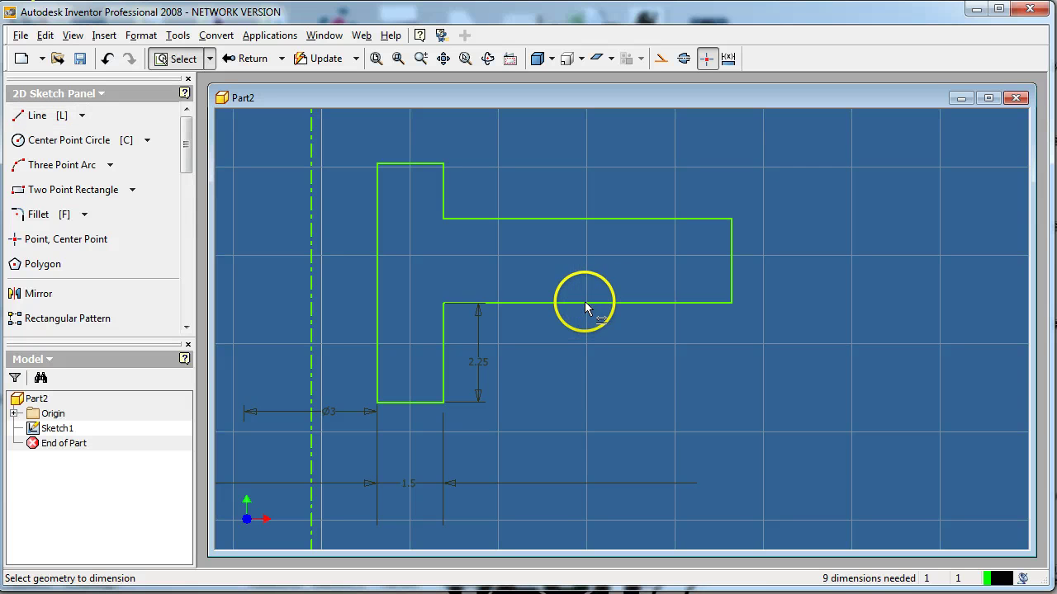
left_click(582, 330)
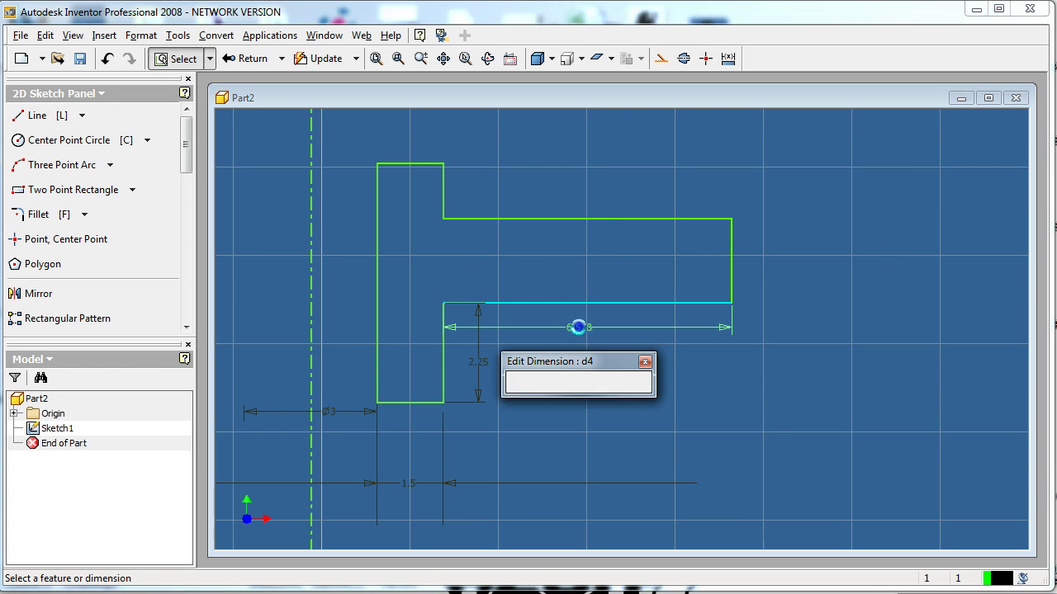
type("17")
key("Return")
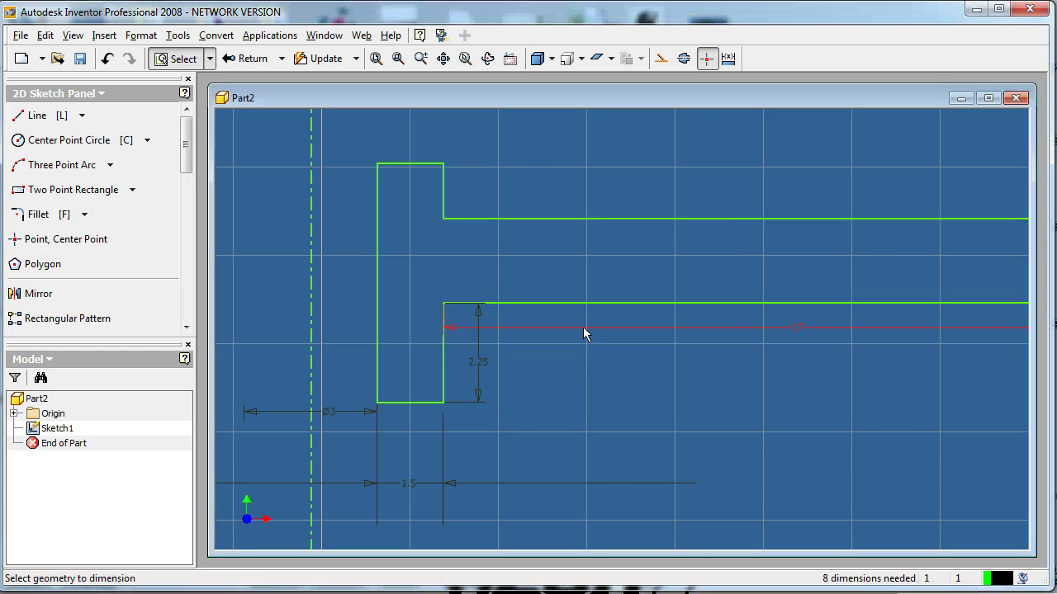
scroll(574, 356, "up", 3)
scroll(592, 362, "down", 4)
scroll(592, 362, "down", 2)
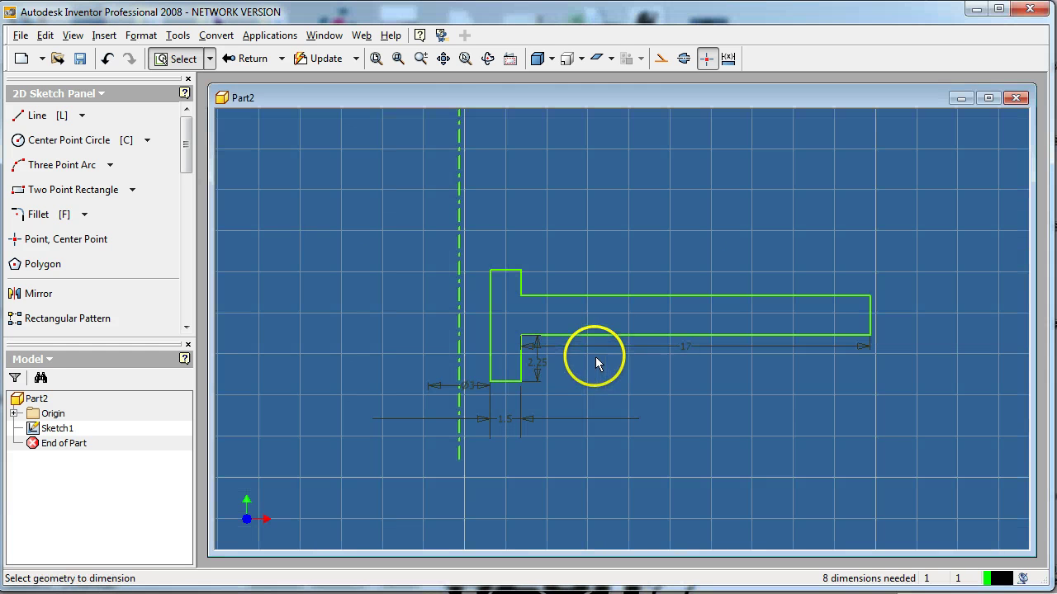
Dimension the right rim end height and the short hub-step vertical line, each entered as 2.25
left_click(873, 320)
left_click(888, 314)
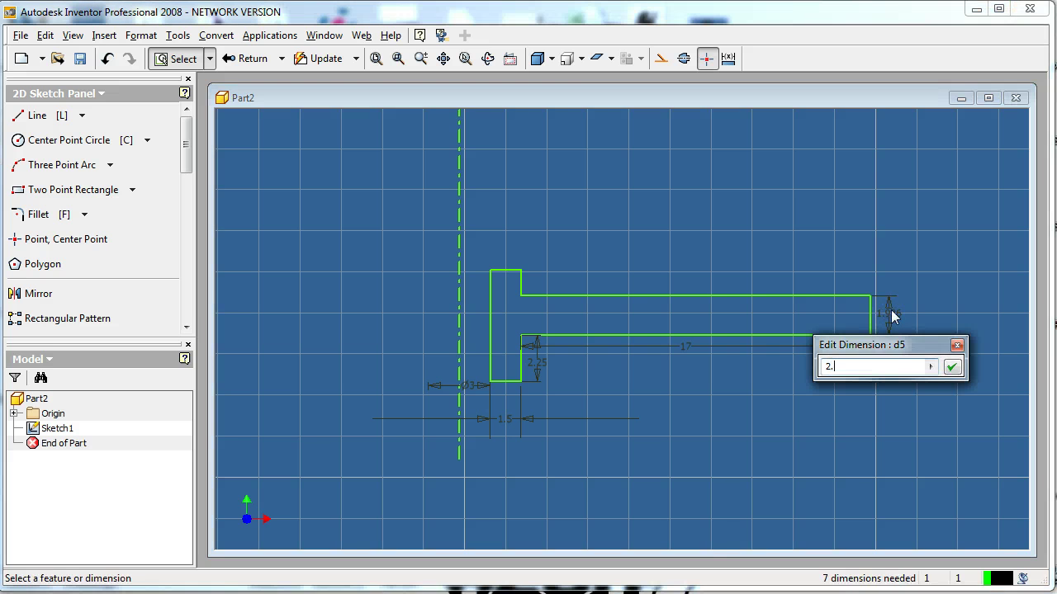
type("2.25")
key("Return")
scroll(614, 288, "down", 1)
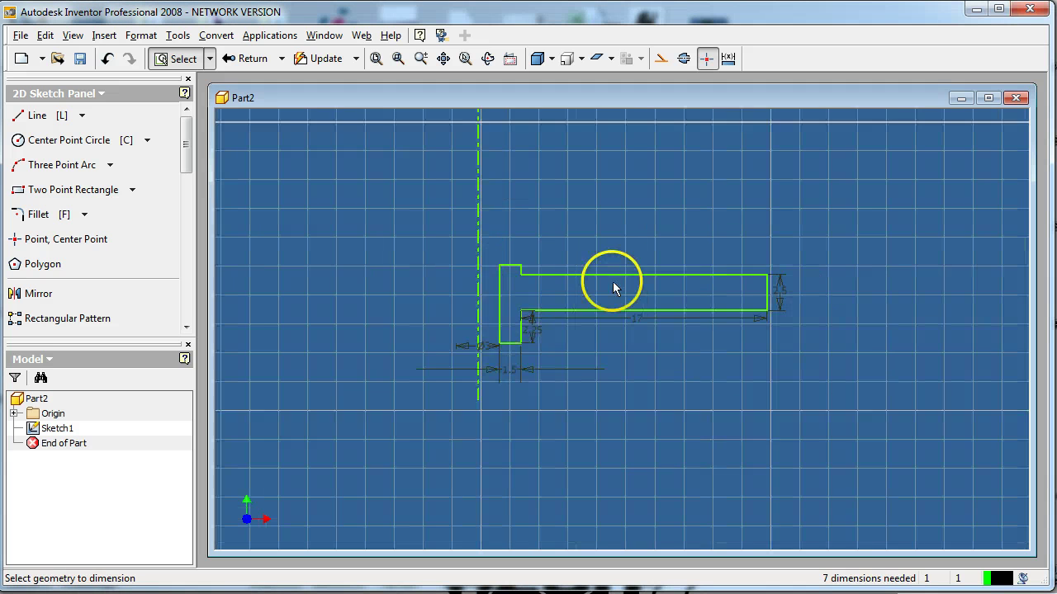
scroll(512, 269, "up", 3)
left_click(501, 262)
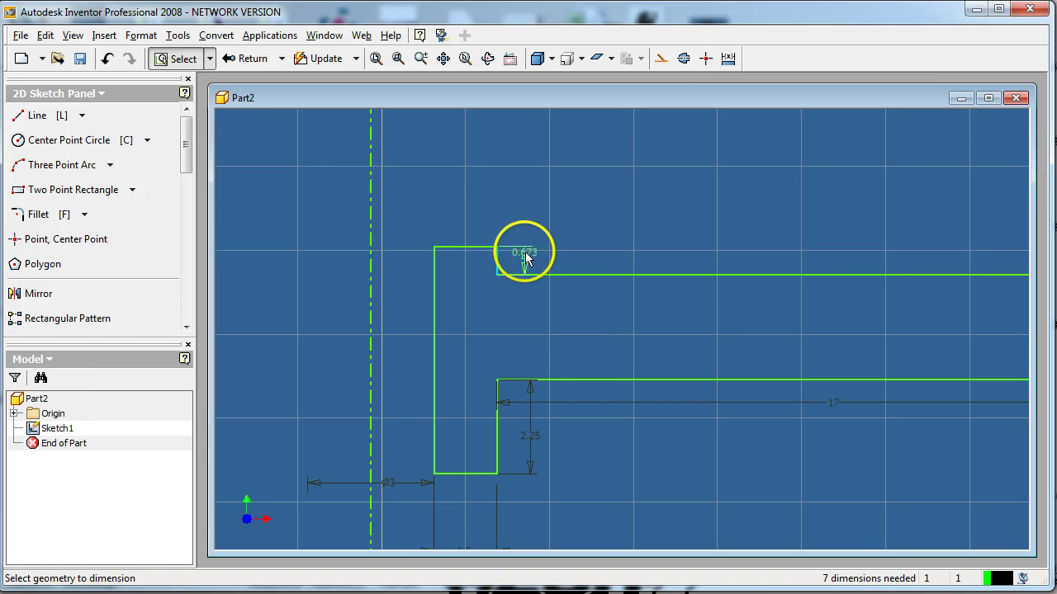
left_click(541, 253)
type("2.25")
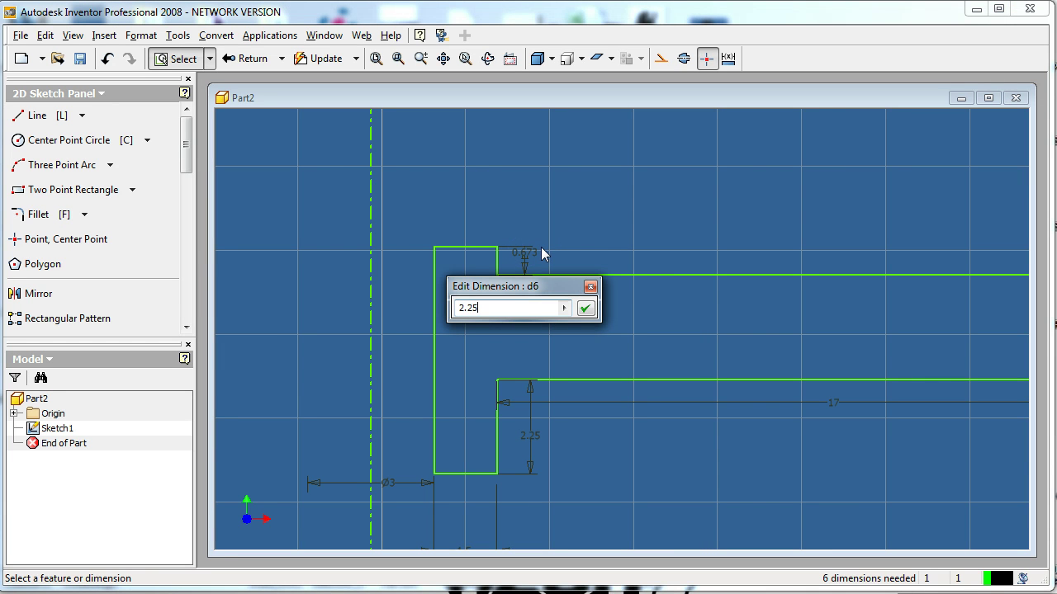
key("Return")
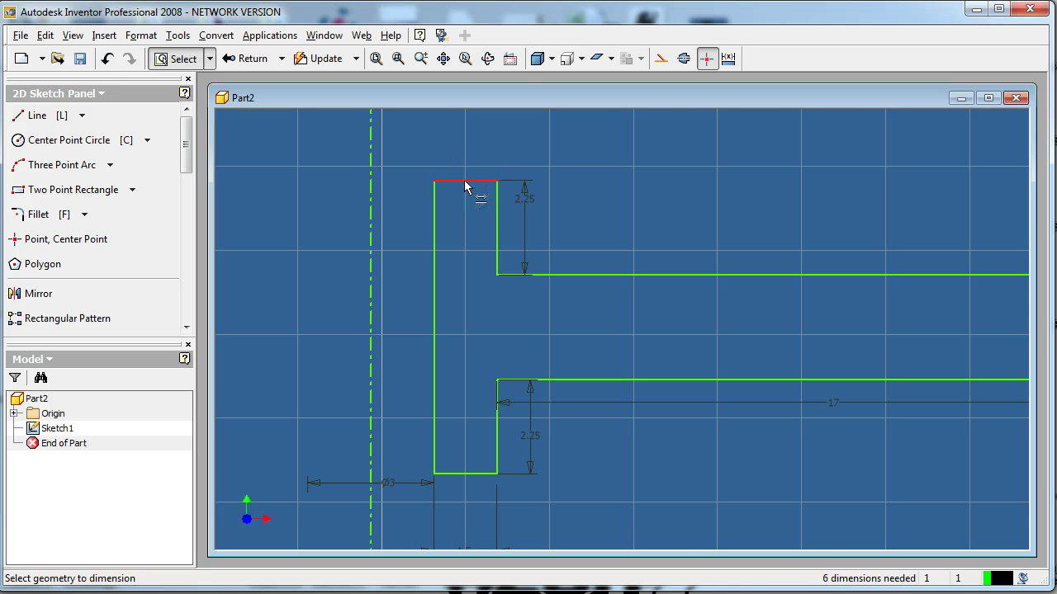
Dimension the hub's top edge and accept its 1.5 mm width
scroll(466, 180, "down", 3)
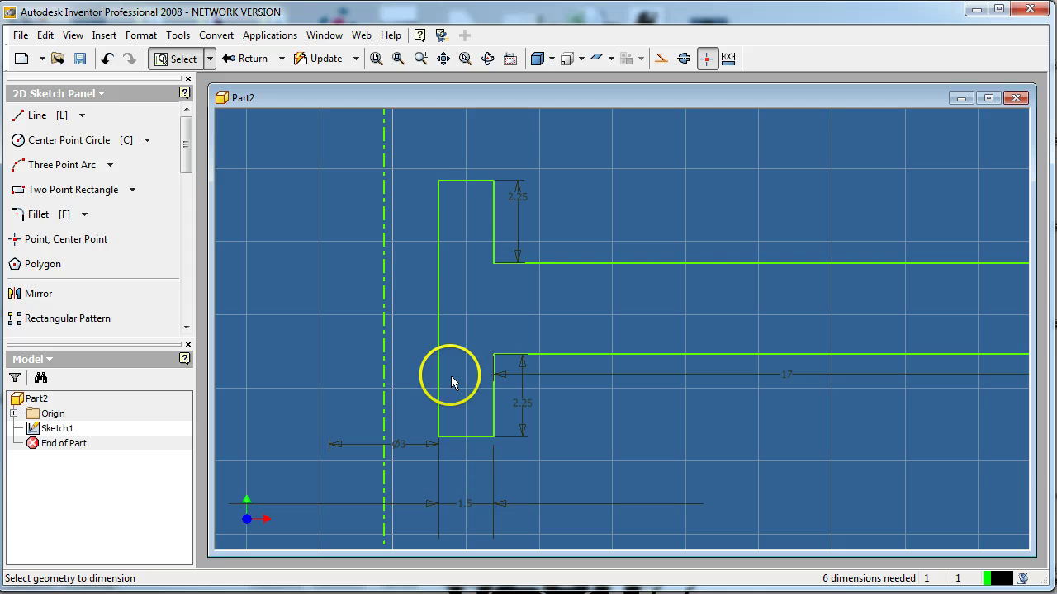
left_click(461, 165)
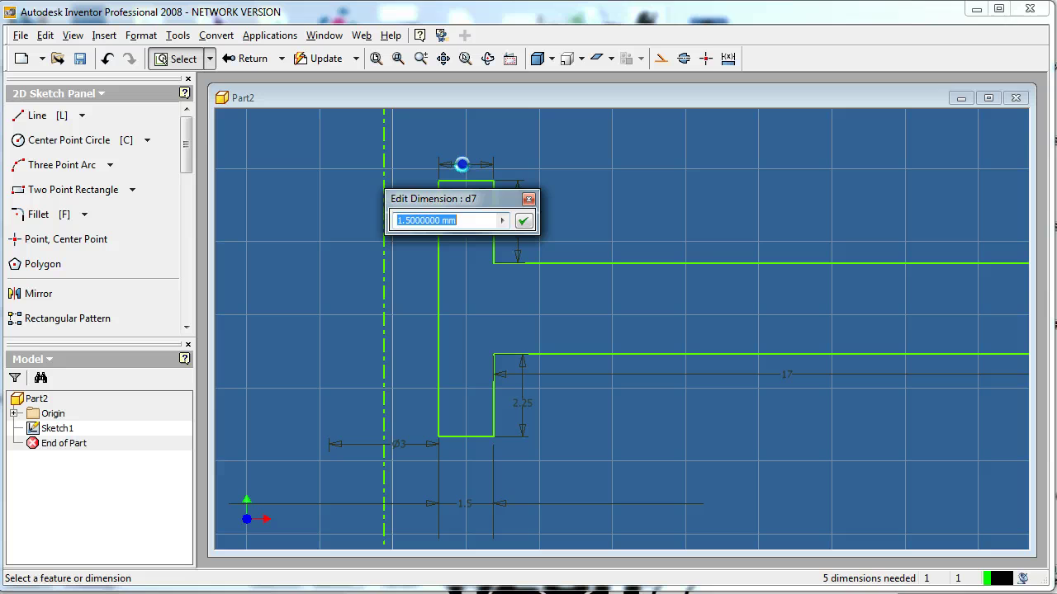
left_click(526, 221)
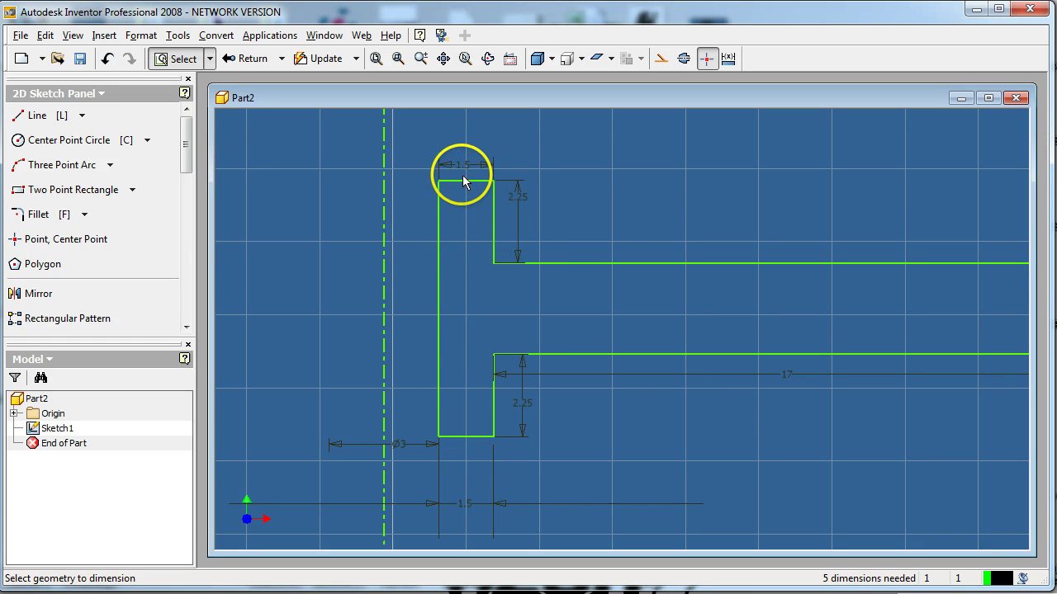
Exit the finished sketch back to part modelling and pick the Revolve feature
scroll(324, 344, "down", 1)
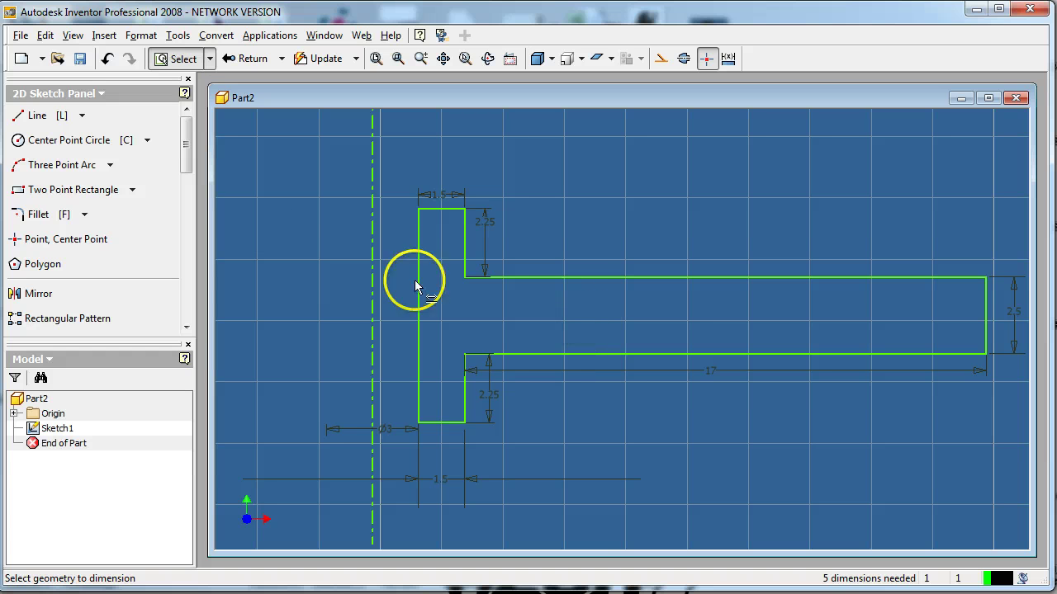
left_click(240, 59)
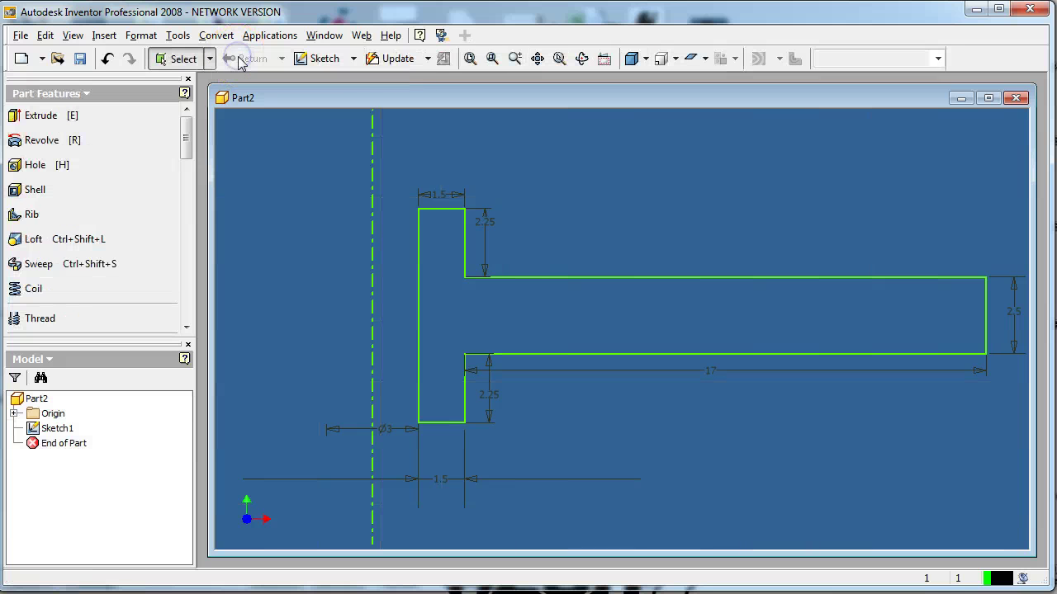
left_click(51, 146)
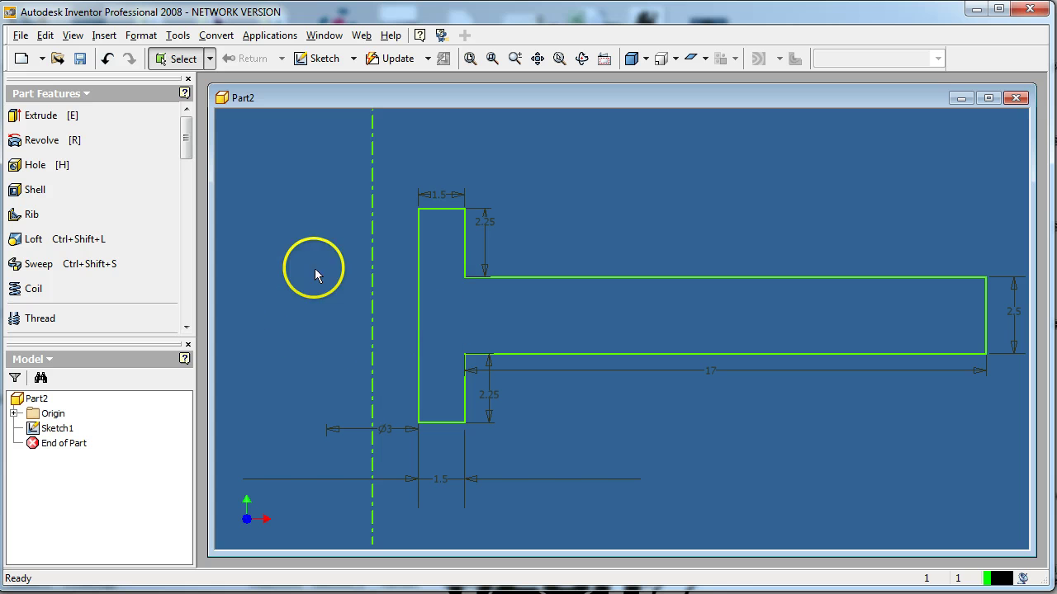
Revolve the wheel profile with Full extents about the centerline, orbiting to check the preview
left_click(43, 141)
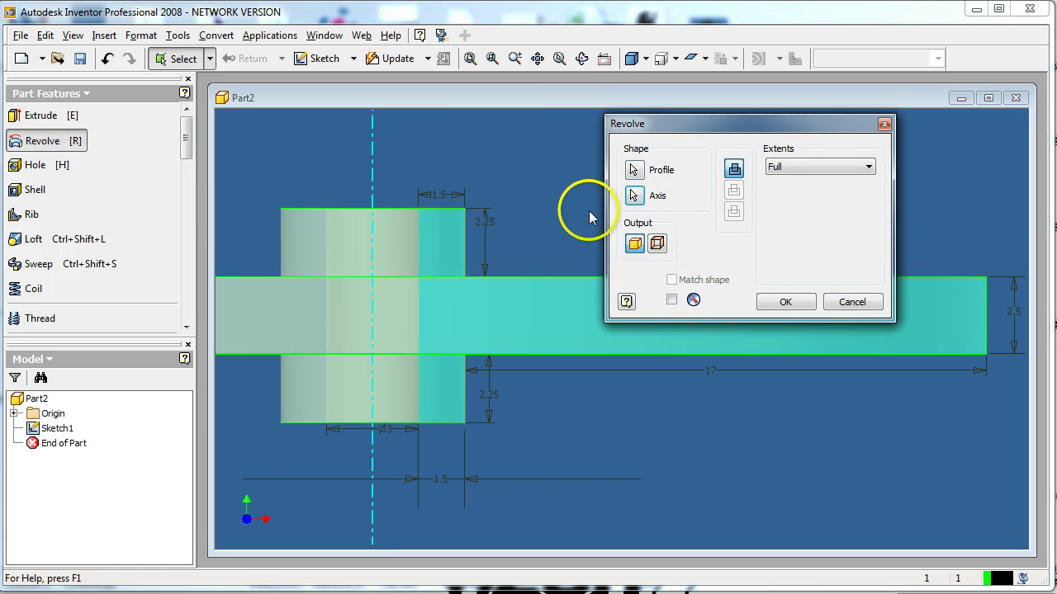
left_click(582, 57)
left_click_drag(547, 208, 544, 278)
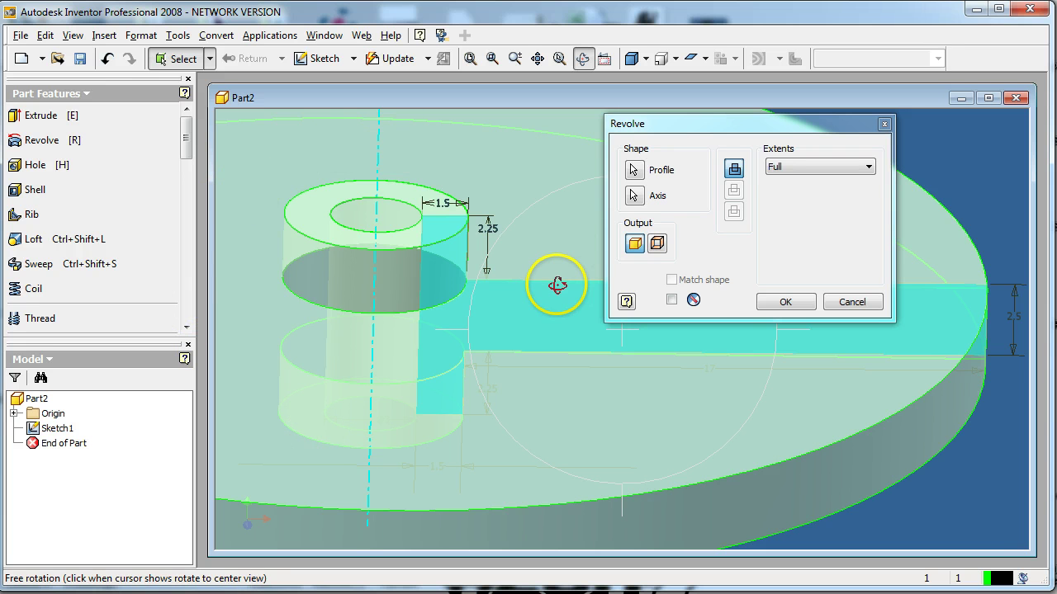
left_click(756, 303)
Open the part colour list to change the wheel from As Material to Black
scroll(715, 389, "up", 2)
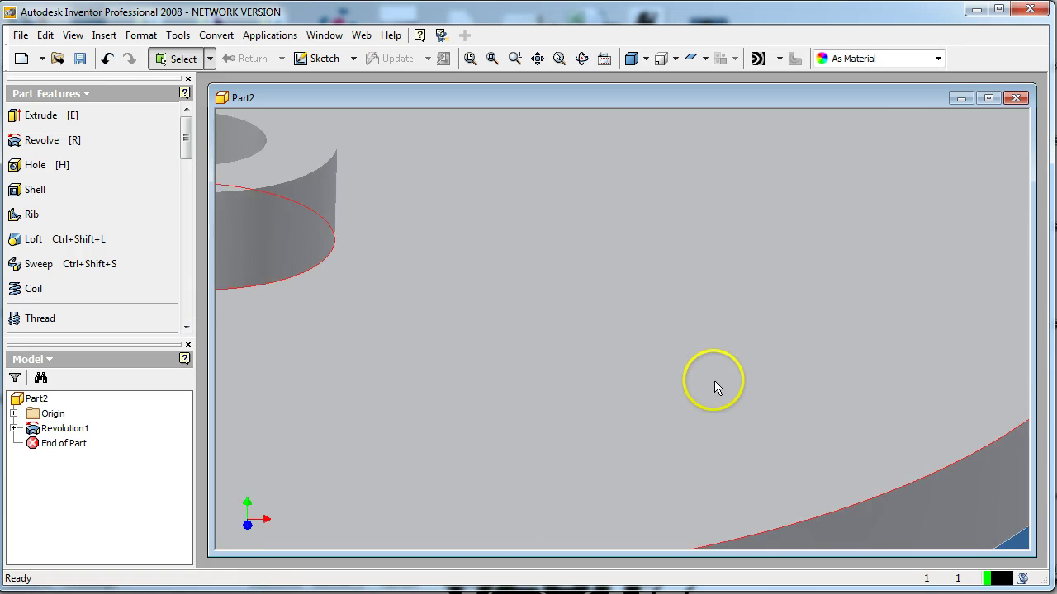
scroll(702, 353, "down", 3)
scroll(702, 353, "down", 4)
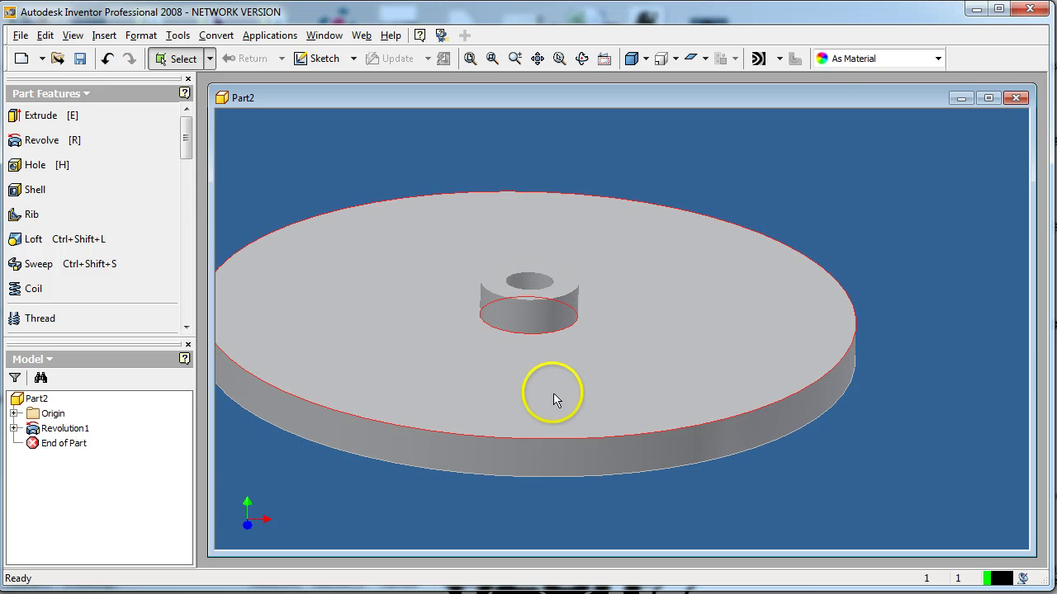
left_click(842, 59)
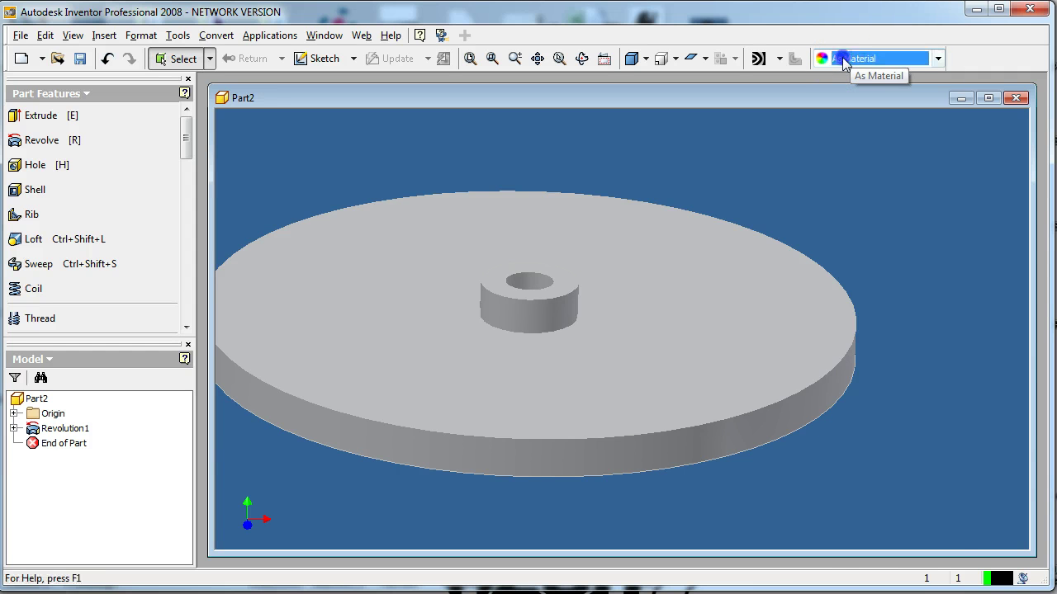
Colour the wheel Black and fillet its lower and upper rim edges at 1 mm radius
left_click(855, 216)
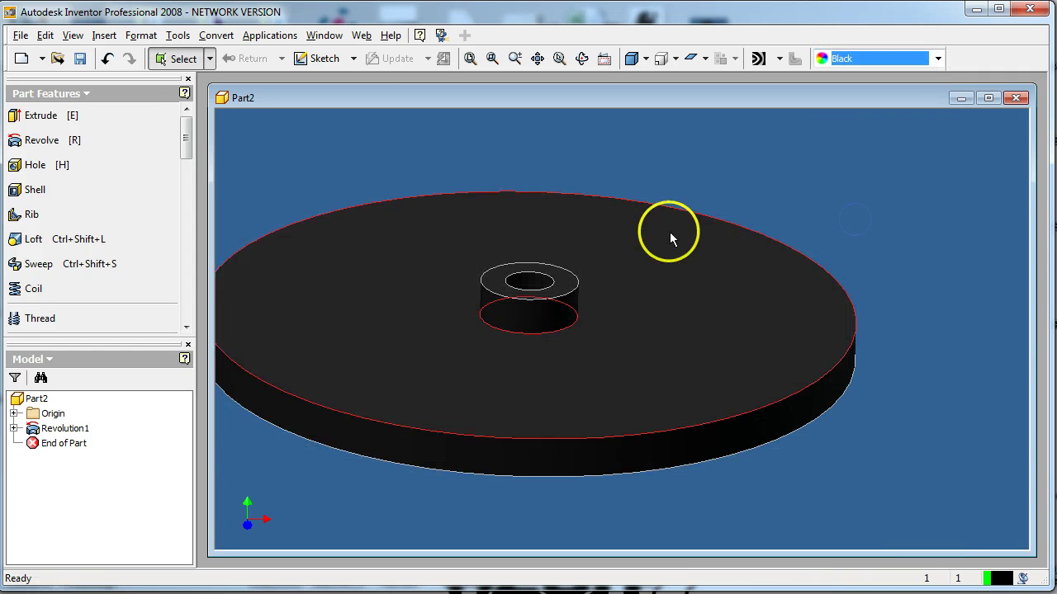
left_click_drag(188, 126, 190, 169)
left_click(35, 175)
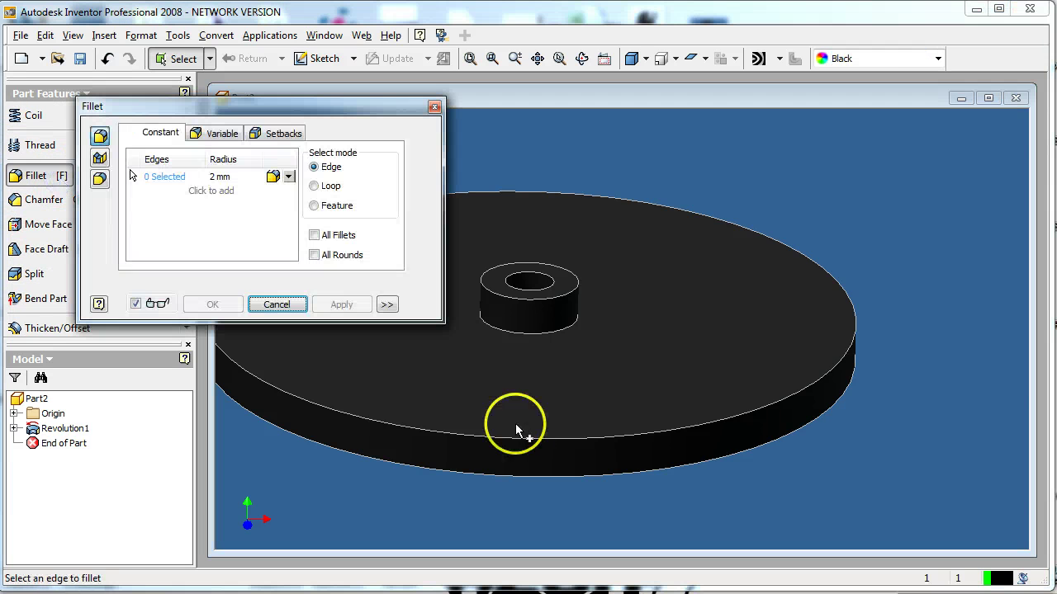
left_click(523, 441)
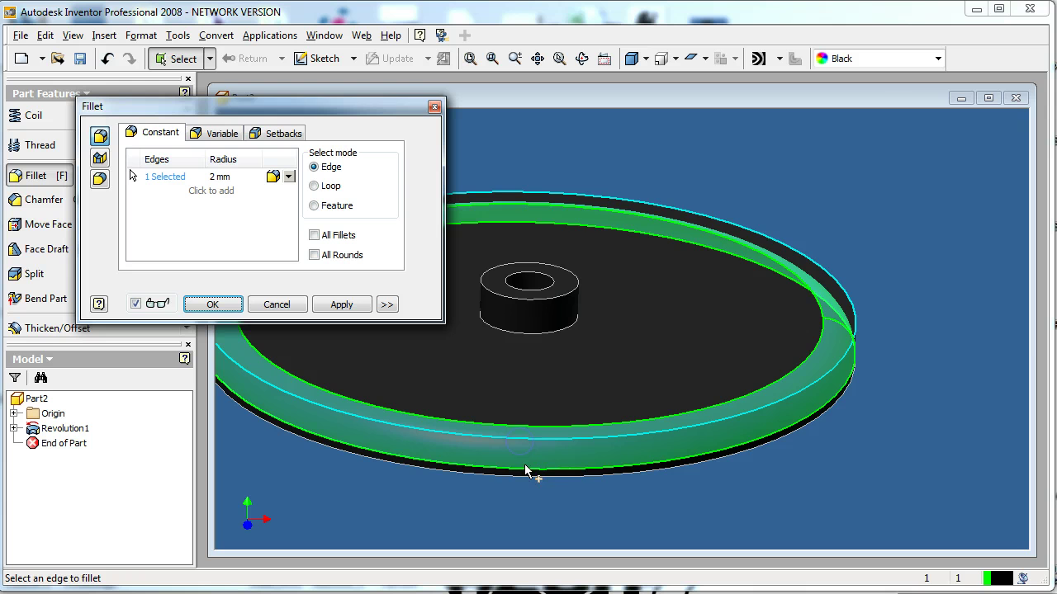
left_click(525, 479)
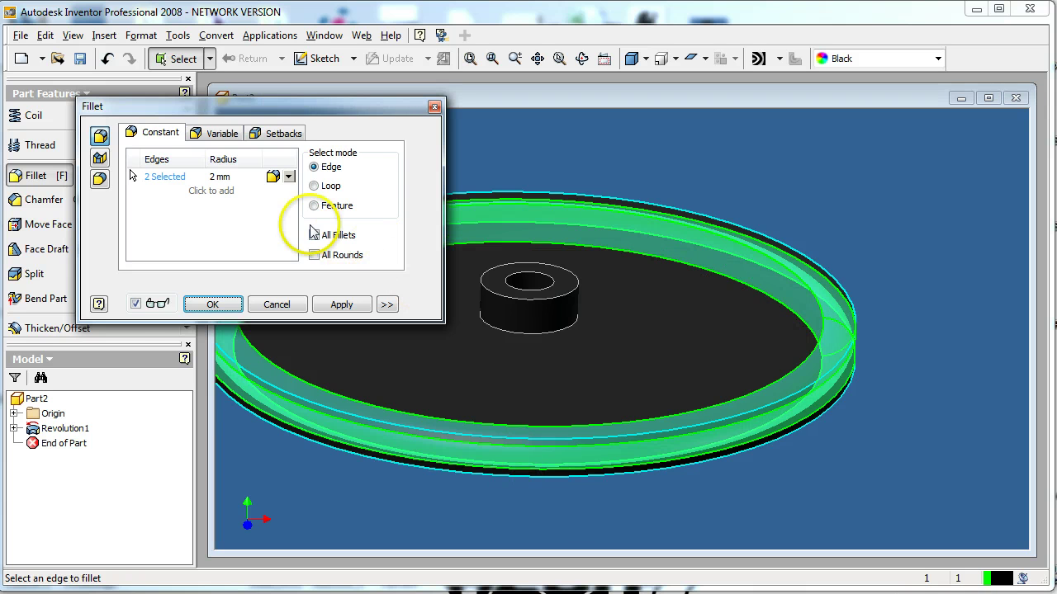
left_click(225, 177)
type("1")
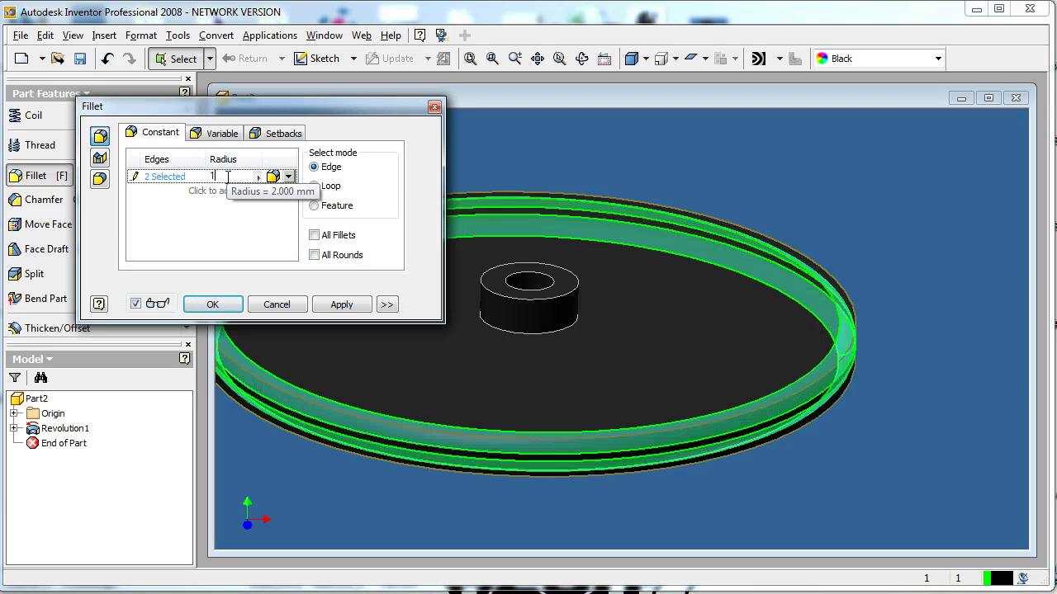
left_click(329, 307)
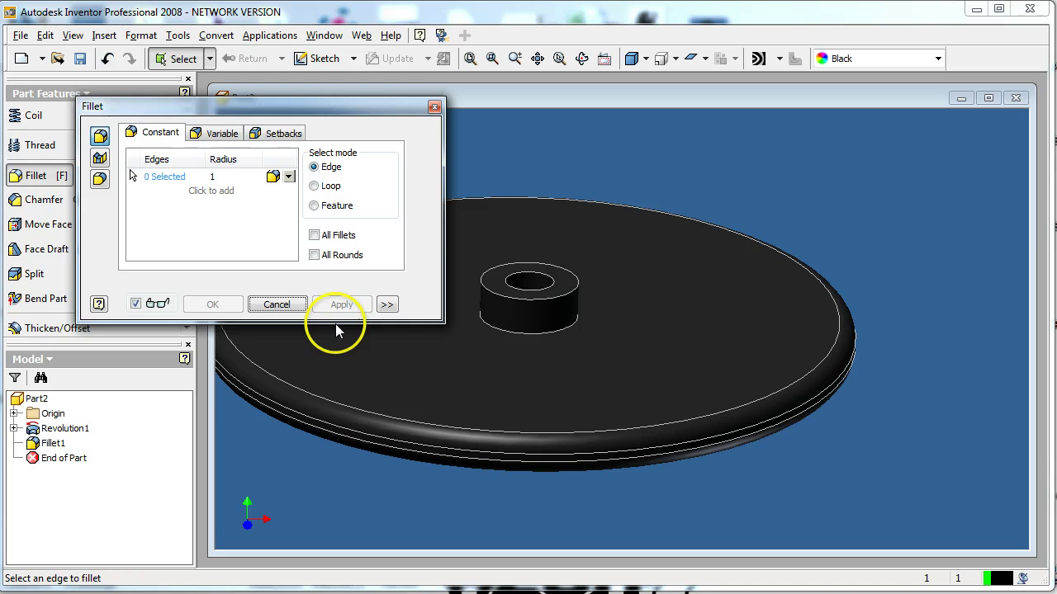
Close the fillet settings and orbit the wheel to a tilted view of the hub
left_click(435, 106)
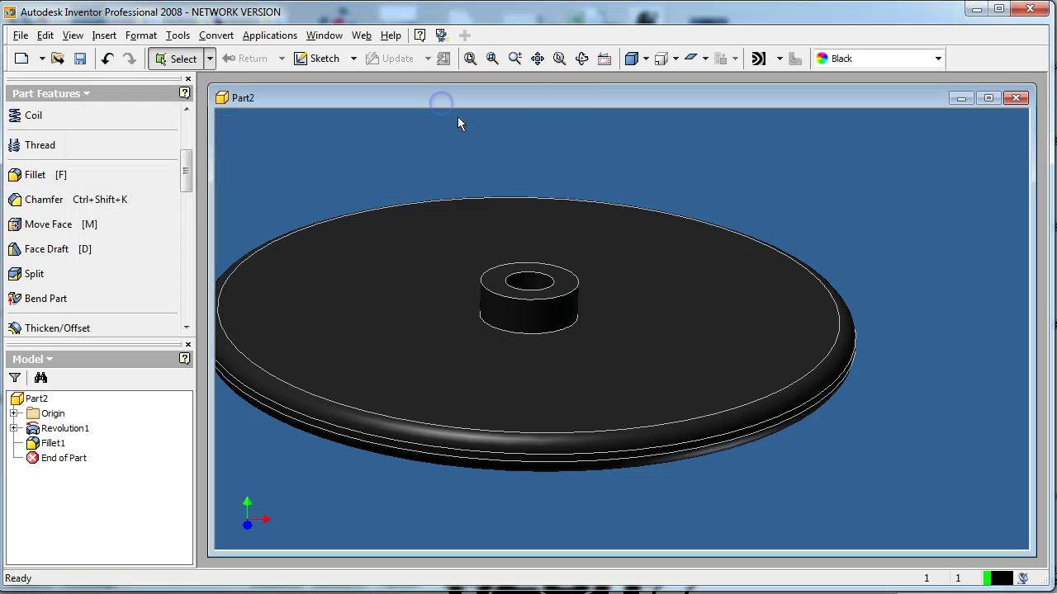
left_click(582, 58)
left_click_drag(609, 243, 750, 196)
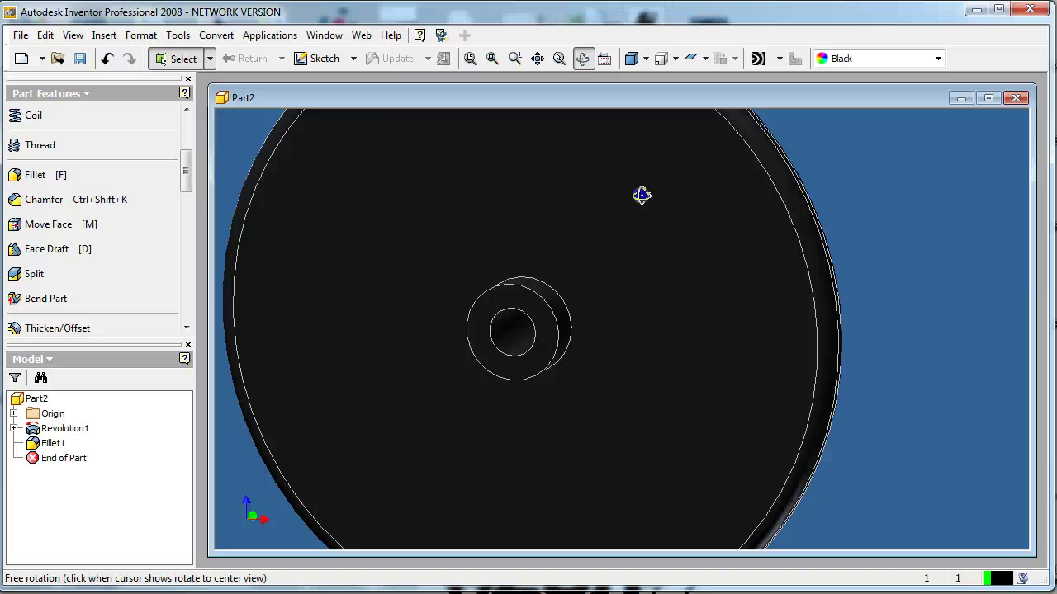
left_click_drag(641, 195, 564, 236)
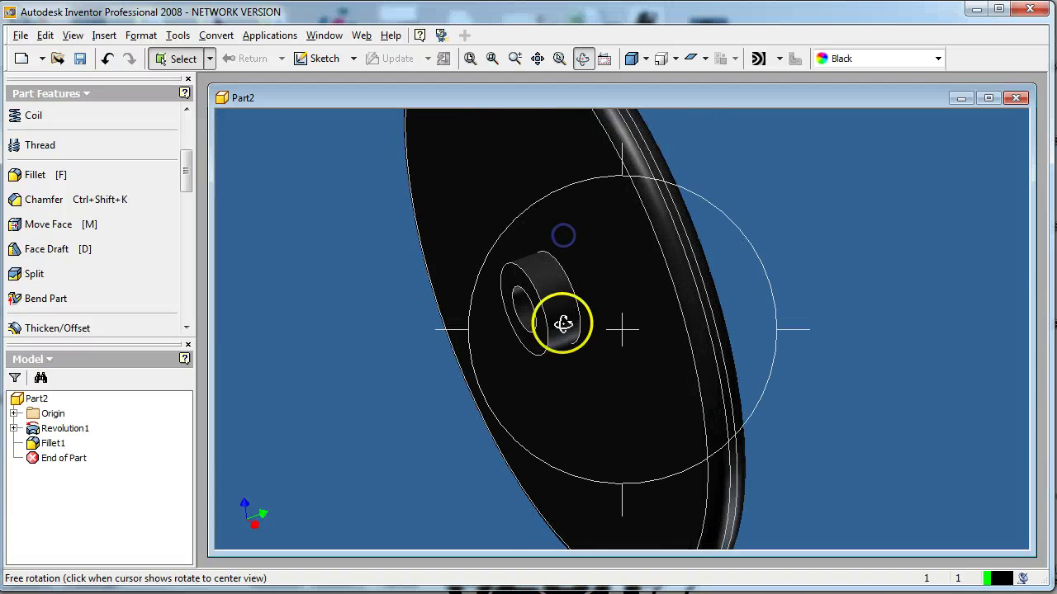
left_click_drag(563, 324, 573, 359)
scroll(573, 358, "down", 5)
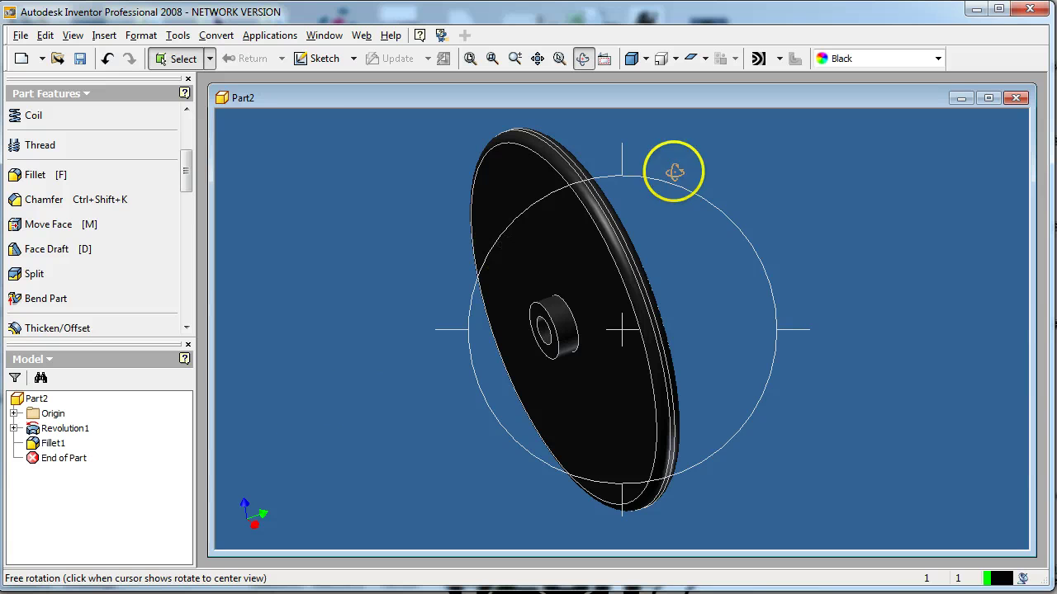
Minimize the wheel part and create a new part from the Standard (mm).ipt template
left_click(960, 99)
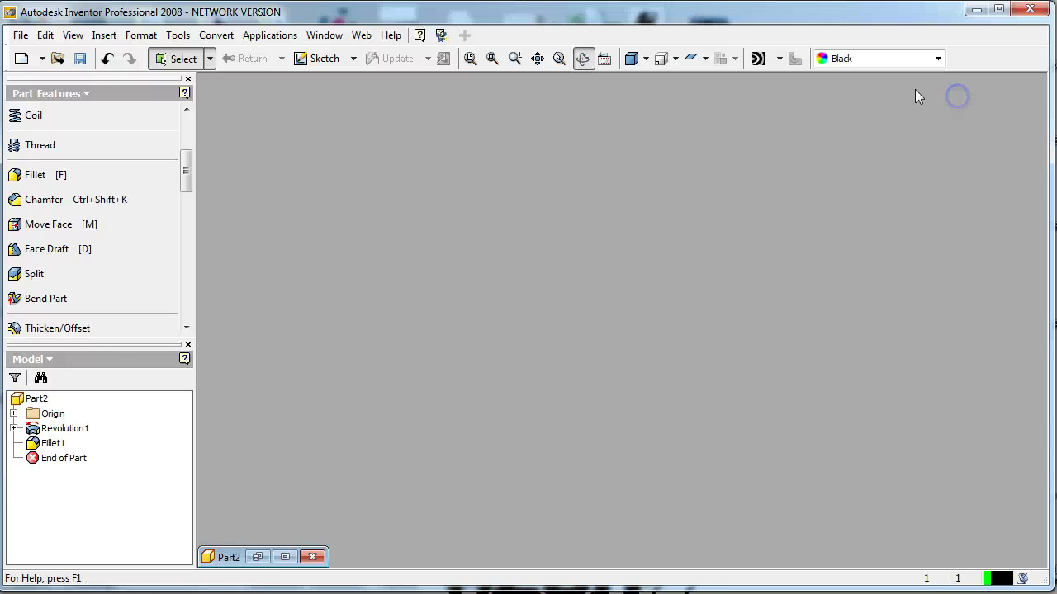
left_click(23, 37)
left_click(37, 52)
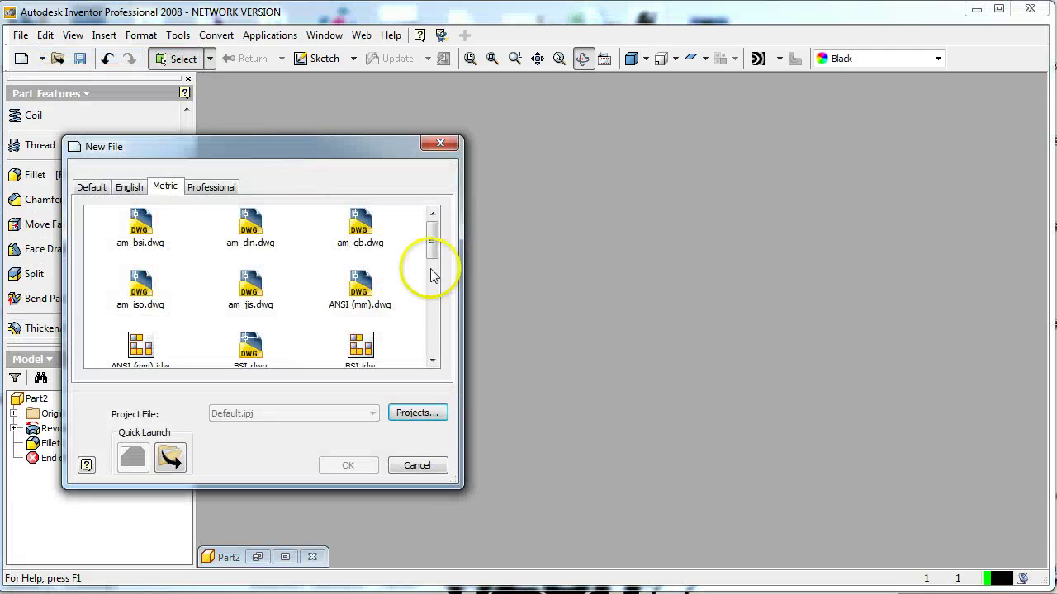
left_click_drag(436, 236, 434, 326)
left_click(362, 306)
left_click(347, 467)
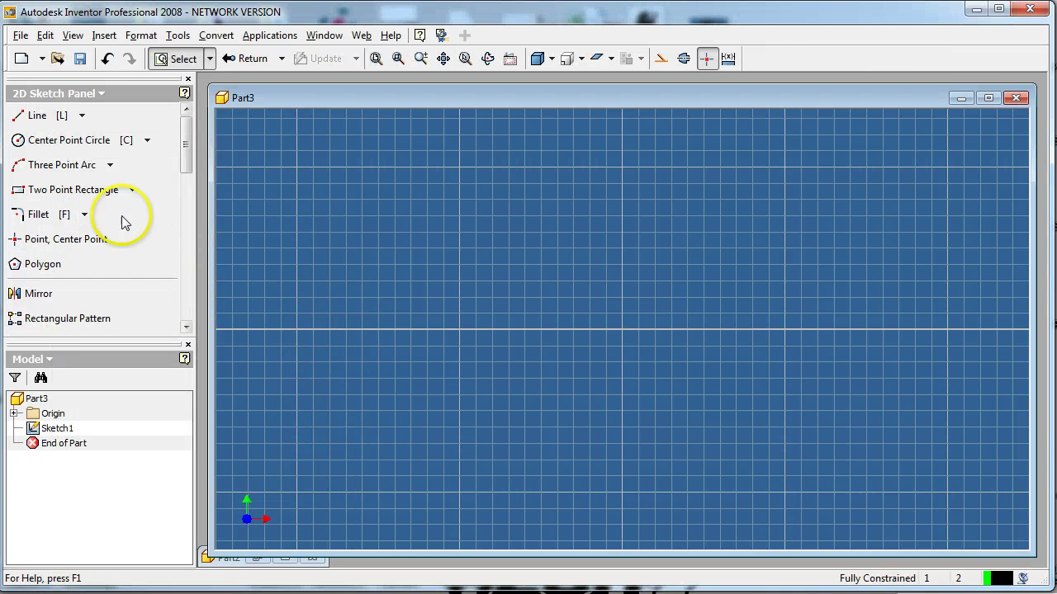
Sketch a centre-point circle and dimension its diameter to 3 mm
left_click(58, 147)
left_click(398, 336)
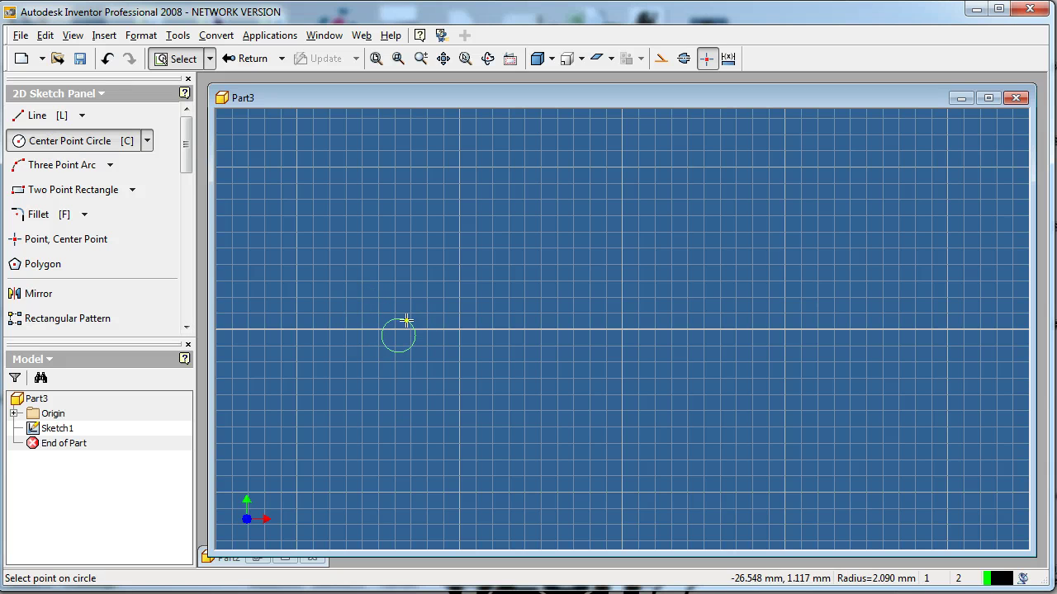
left_click(406, 321)
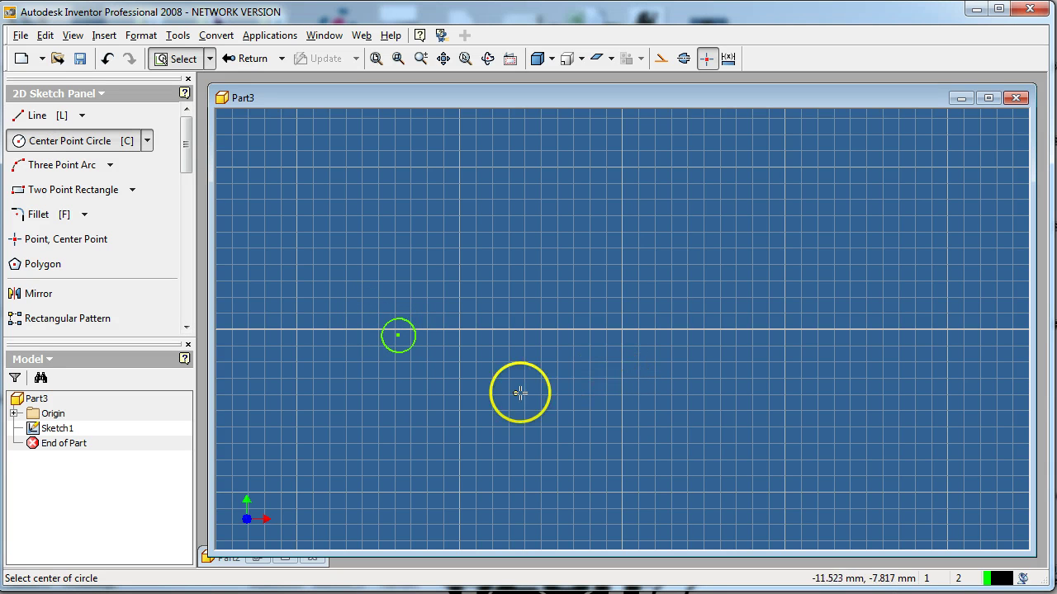
key("d")
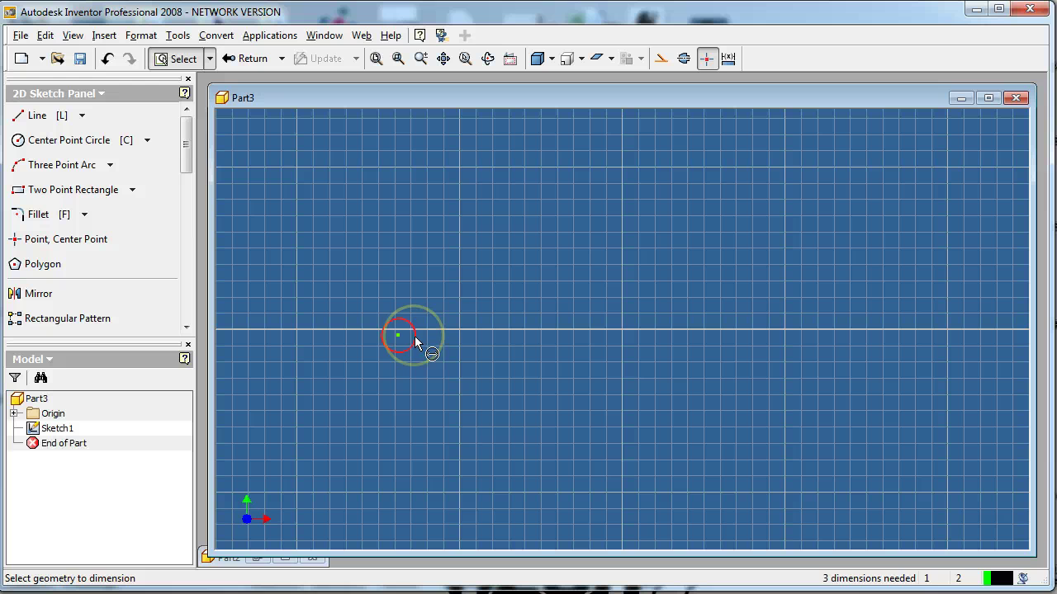
left_click(415, 341)
left_click(485, 343)
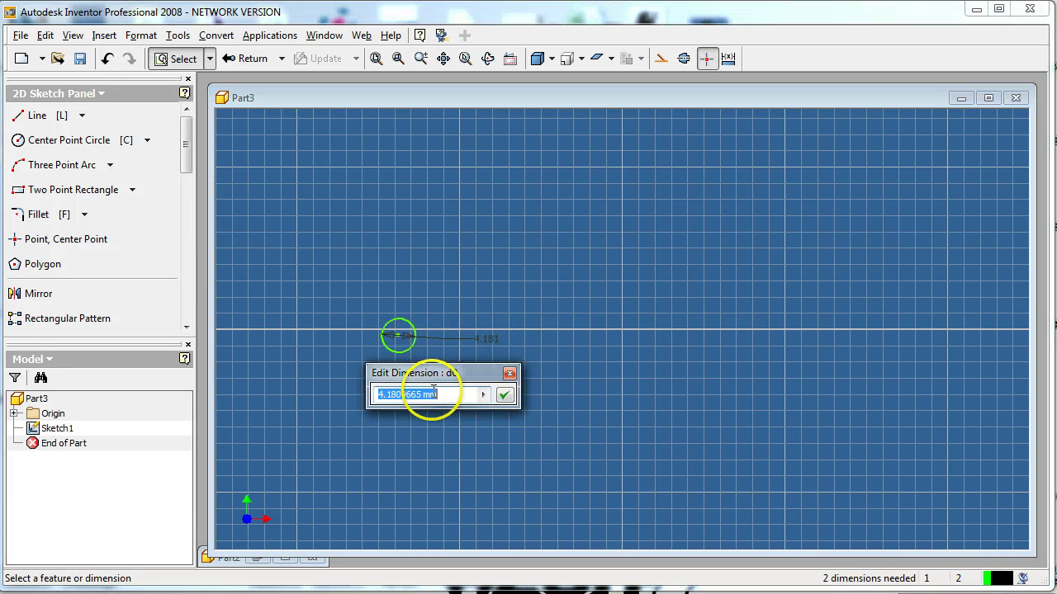
type("3")
key("Return")
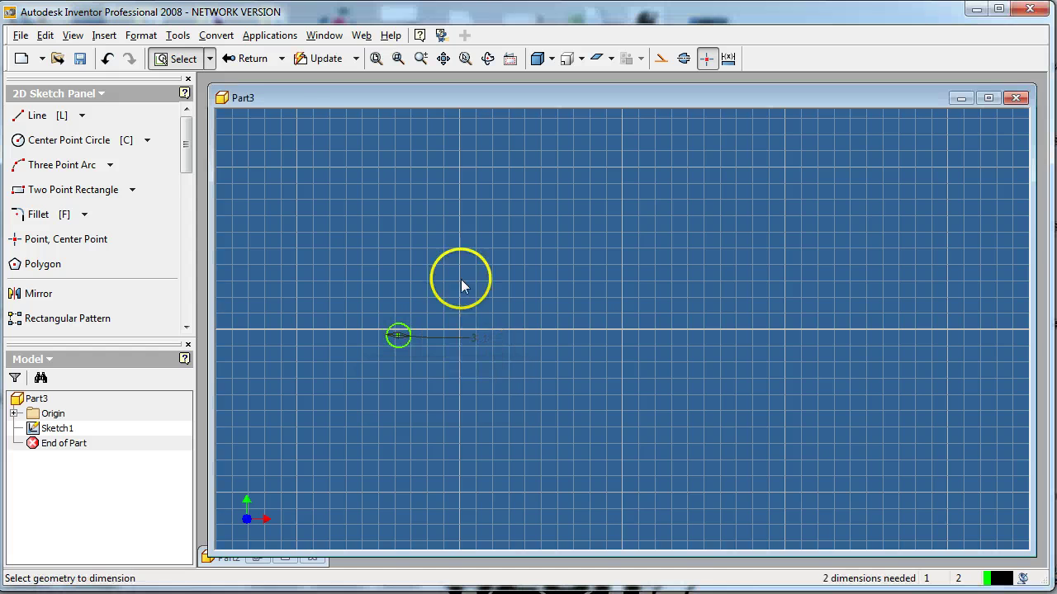
Finish the sketch and extrude the 3 mm circle 60 mm symmetrically into a rod
left_click(245, 59)
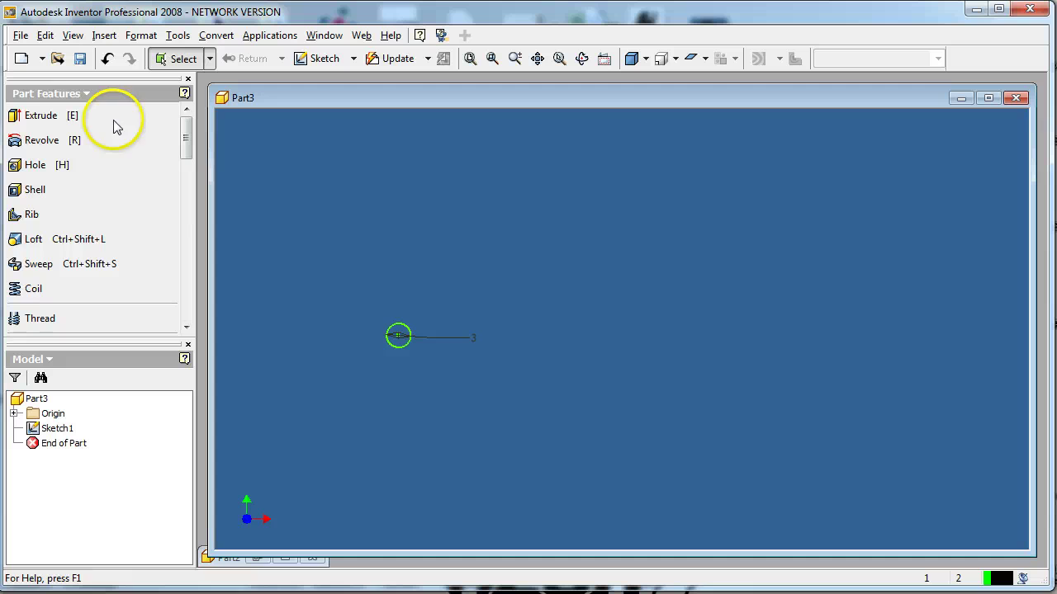
left_click(41, 122)
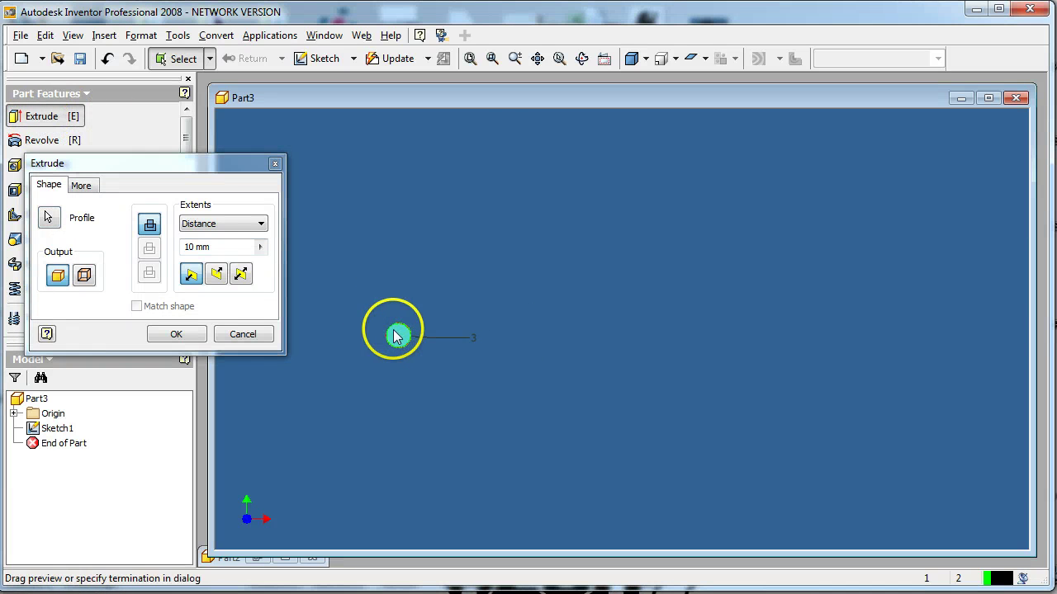
left_click(582, 58)
left_click_drag(597, 264, 478, 378)
left_click(219, 246)
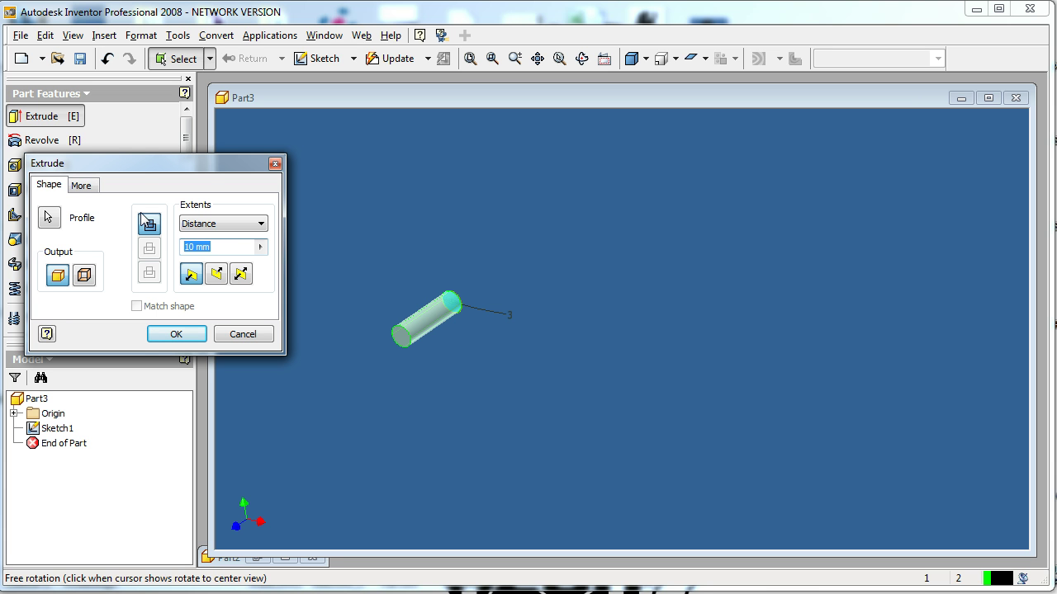
left_click(242, 275)
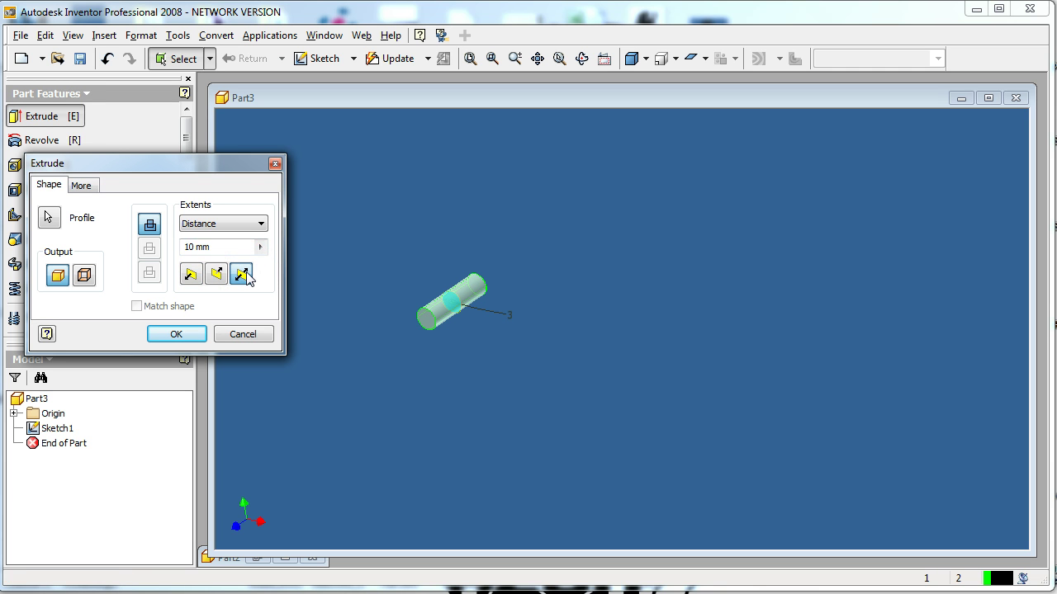
double_click(202, 246)
type("60")
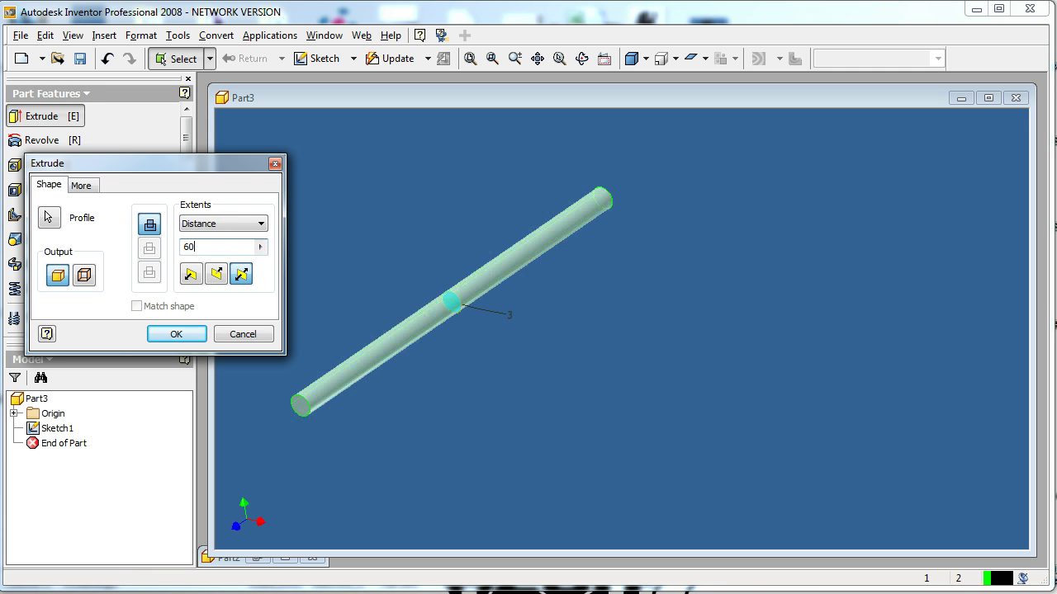
left_click(172, 334)
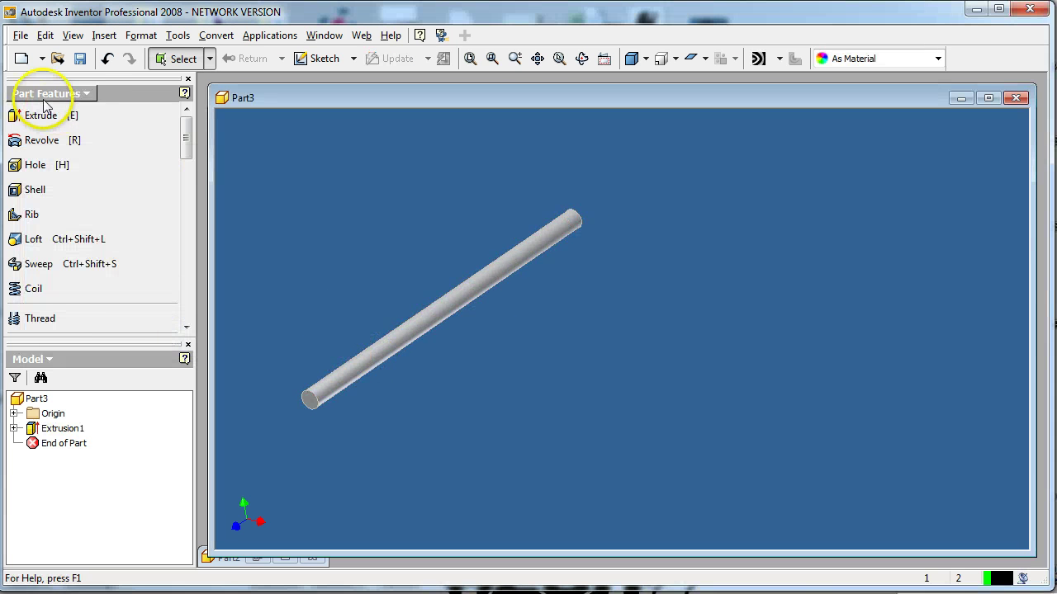
Apply the Metal-Steel appearance to the cylinder and deselect it
left_click(463, 284)
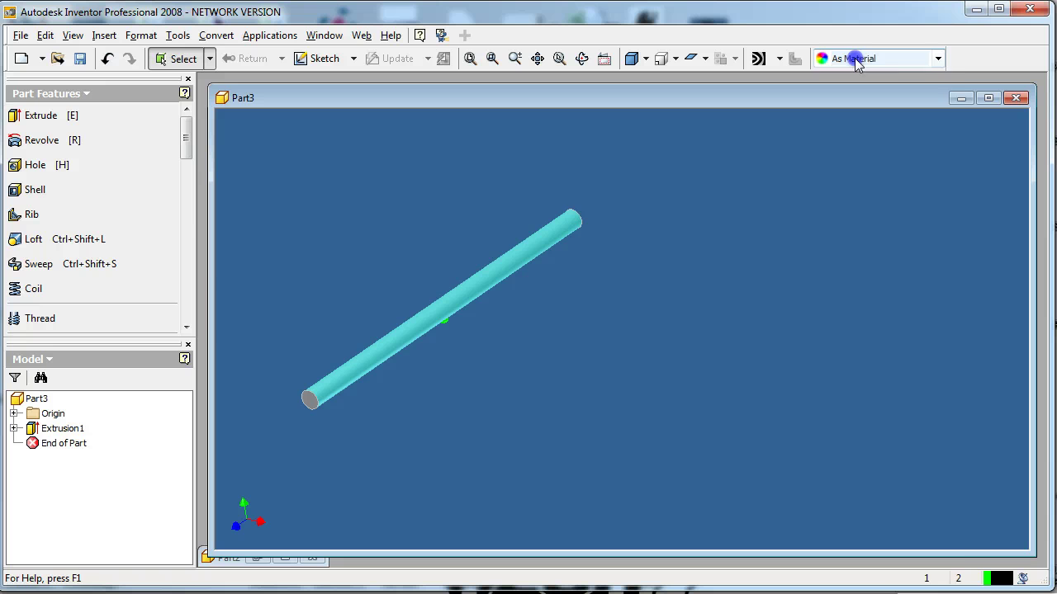
left_click(853, 59)
scroll(866, 188, "down", 6)
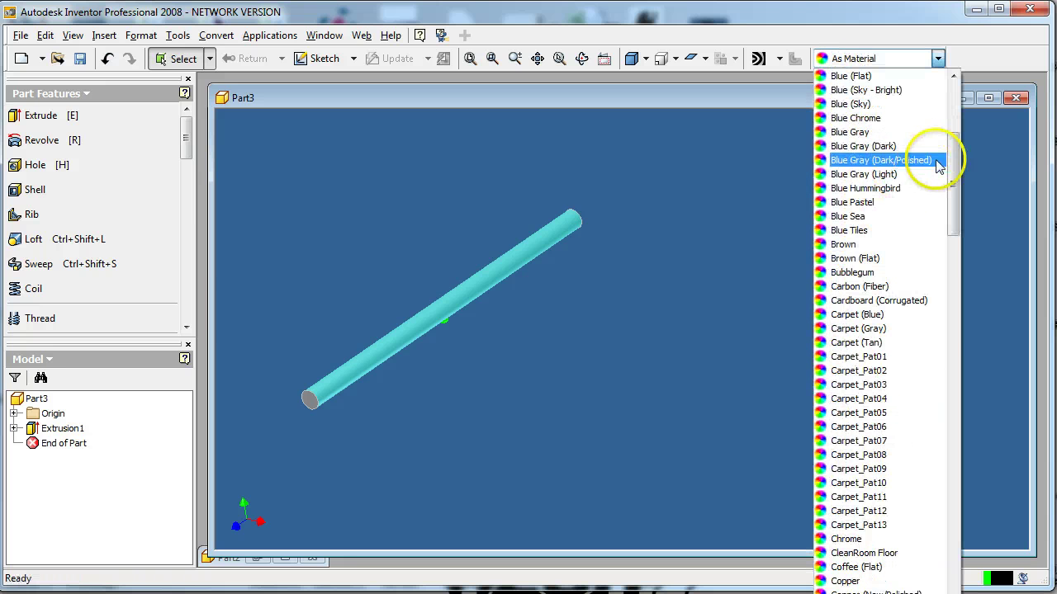
left_click_drag(953, 165, 961, 359)
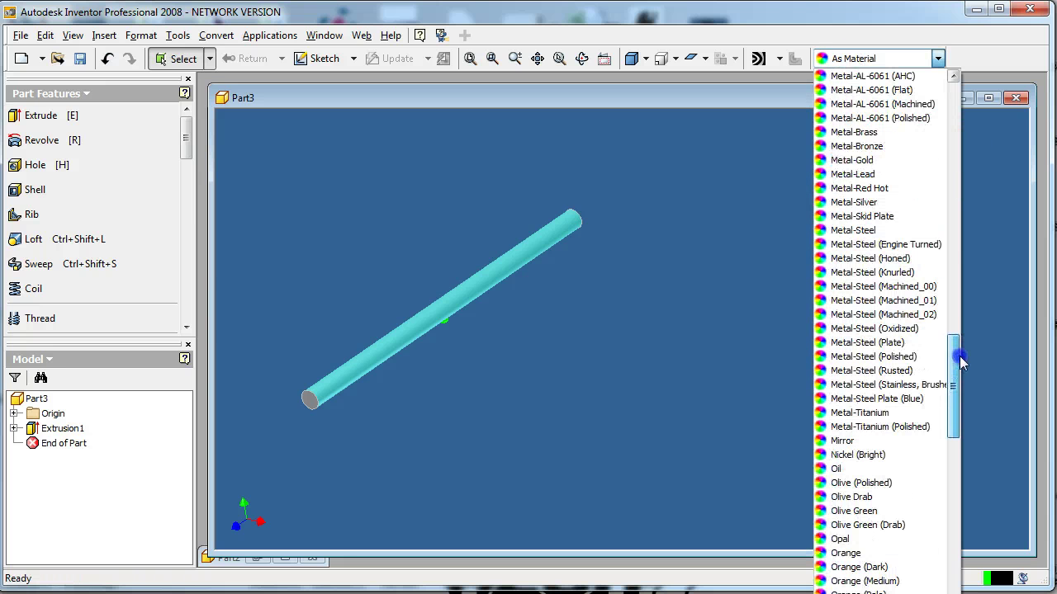
left_click(908, 232)
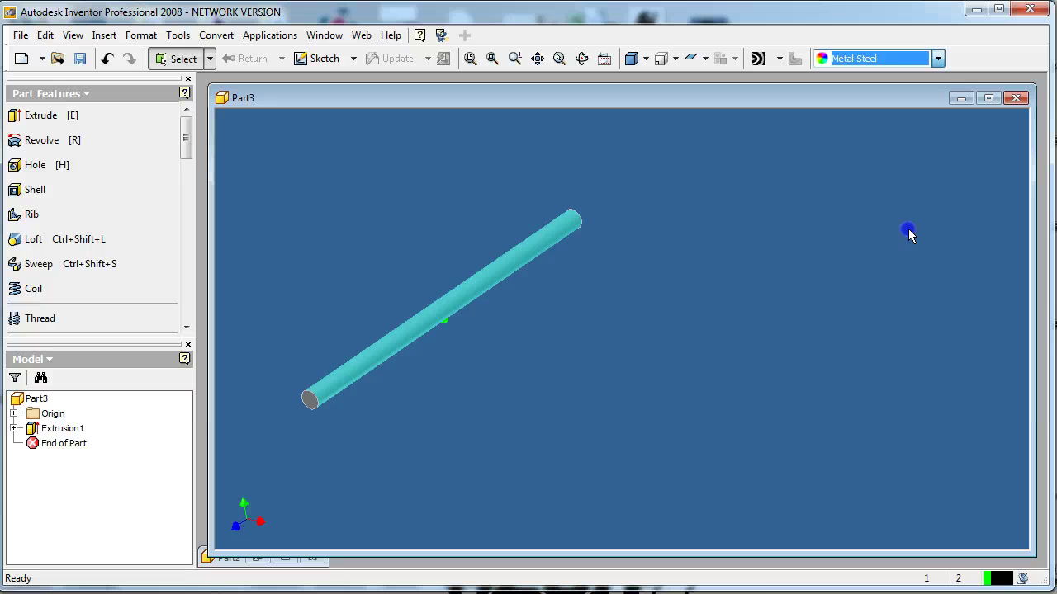
left_click(445, 229)
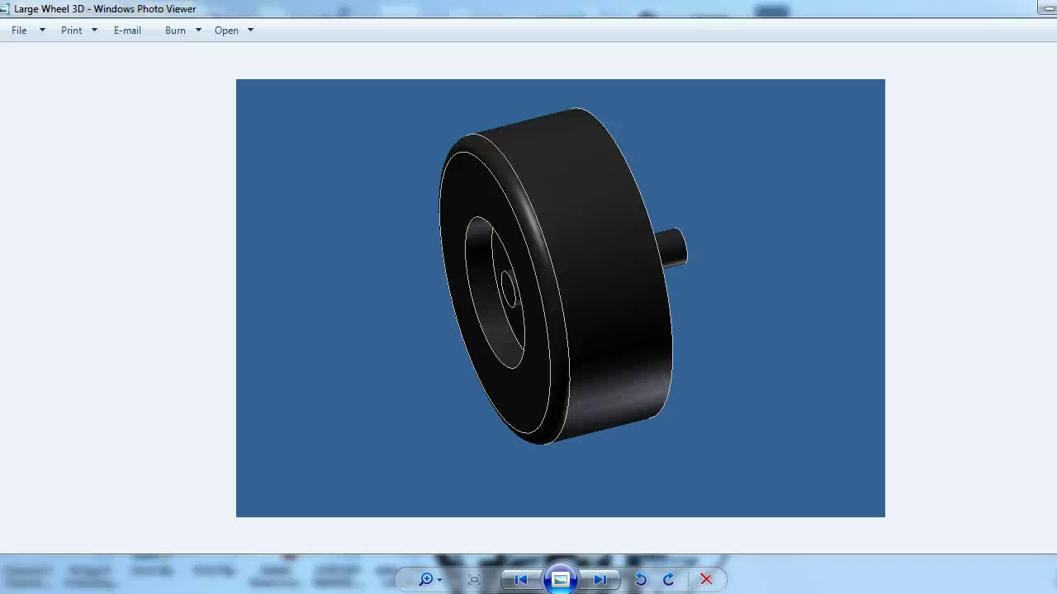
Close the Large Wheel 3D picture to reveal the dimensioned wheel profile image
left_click(1048, 8)
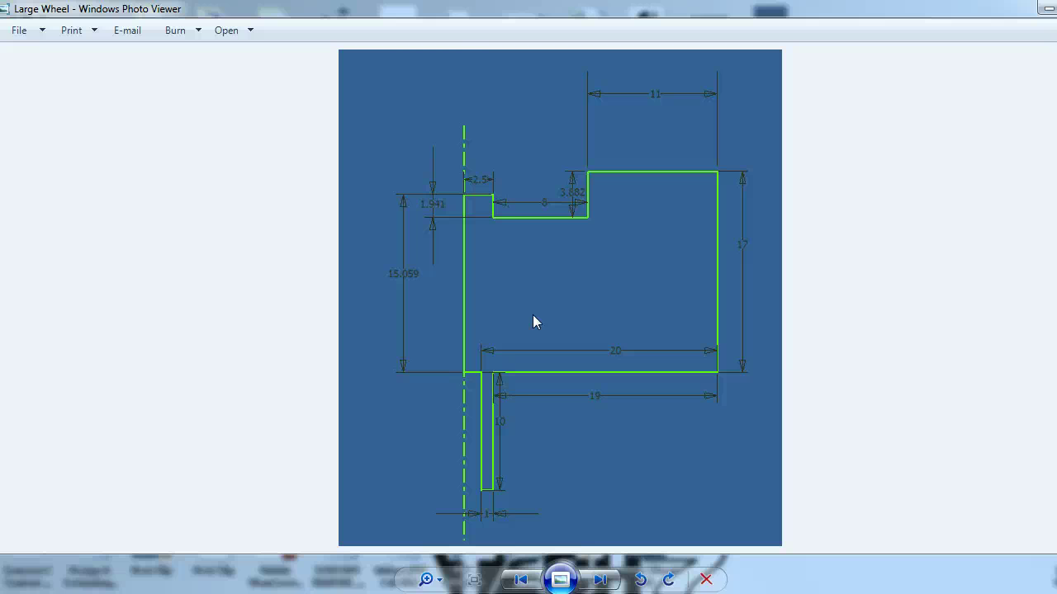
left_click(464, 535)
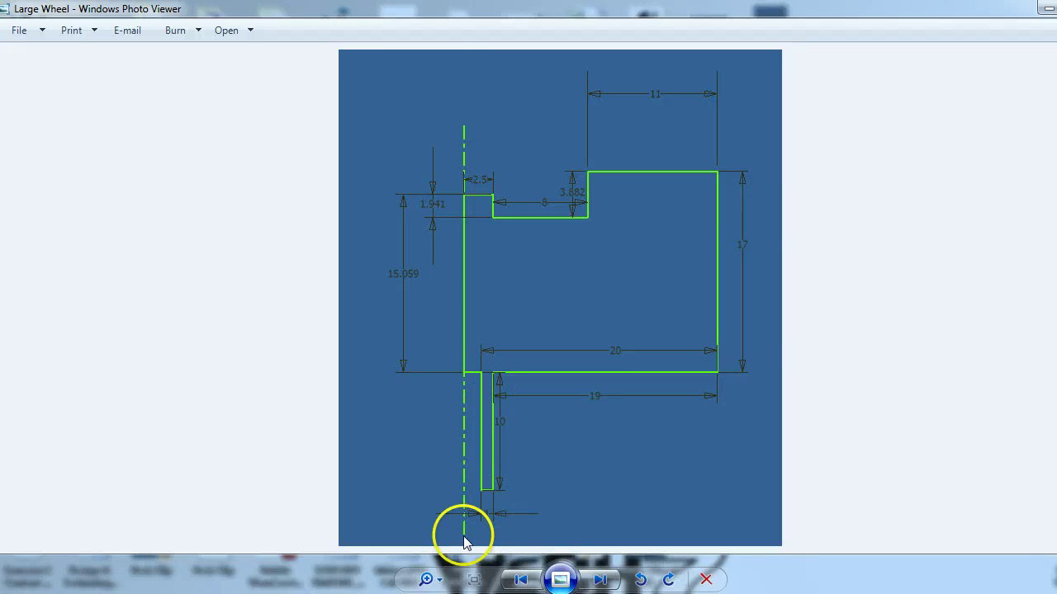